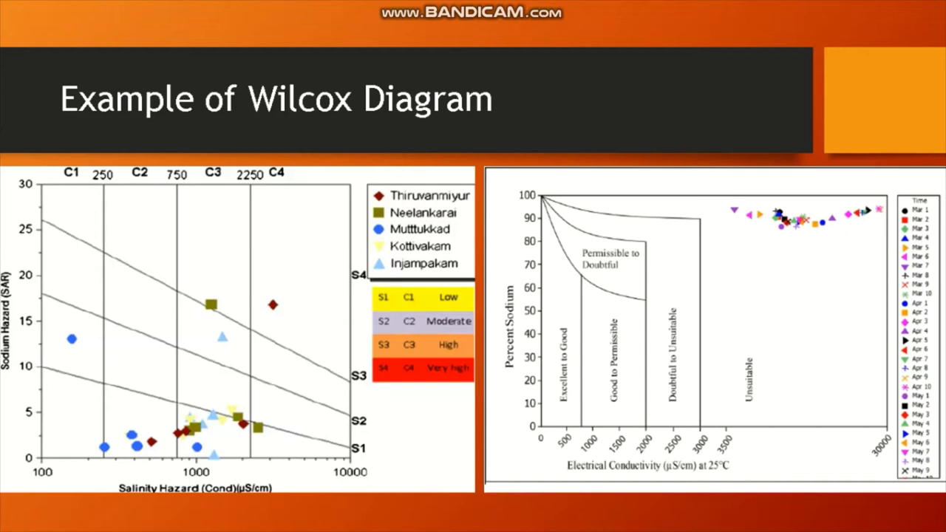
# Step: Switch to the postmnsn15 workbook in Excel and auto-fit the width of the District column
pyautogui.press('super')
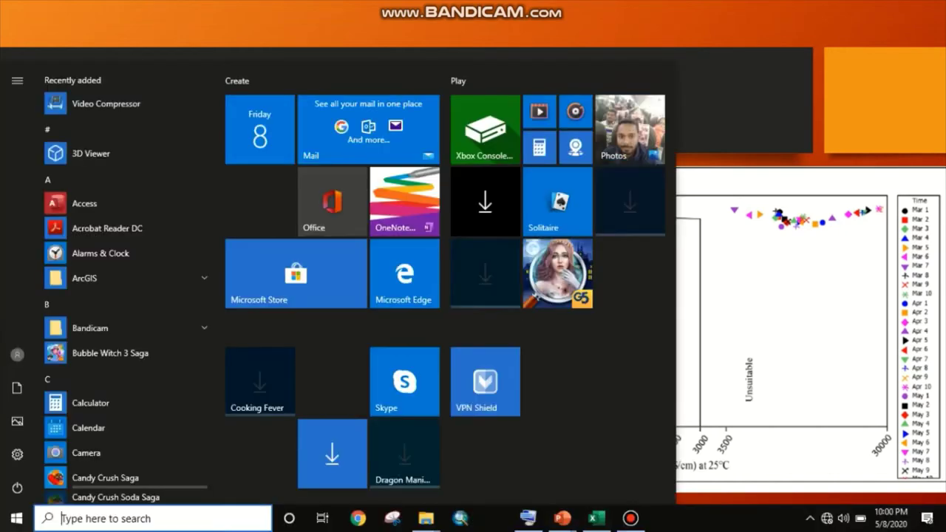
pyautogui.click(594, 518)
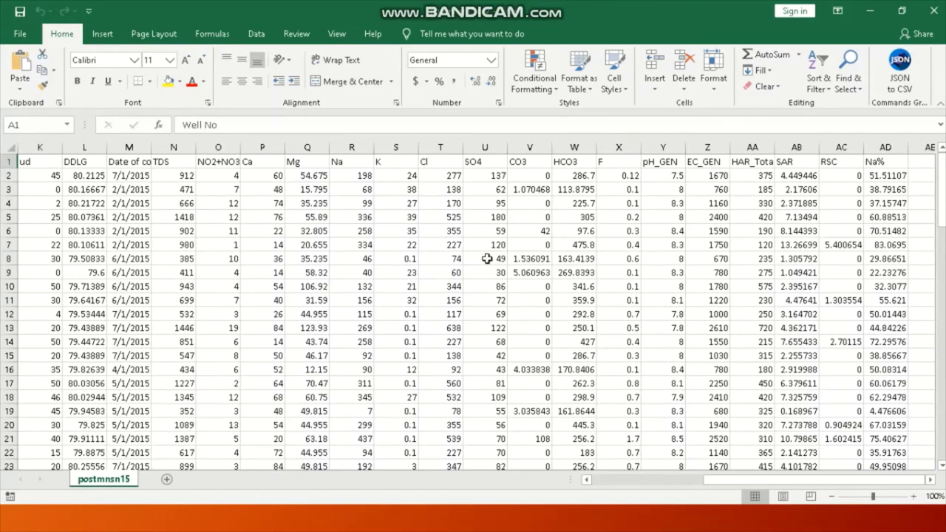
pyautogui.moveTo(844, 481); pyautogui.dragTo(687, 467)
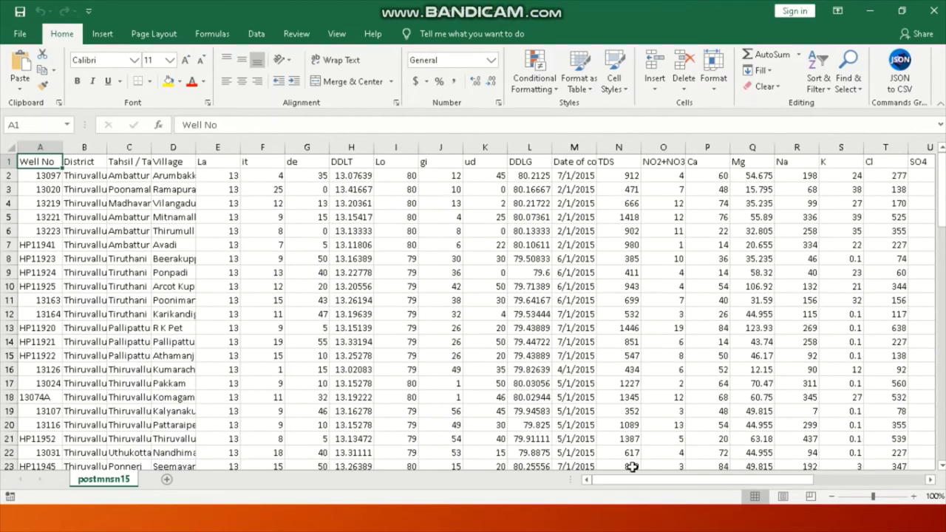
pyautogui.moveTo(107, 148); pyautogui.dragTo(106, 148)
pyautogui.doubleClick(107, 148)
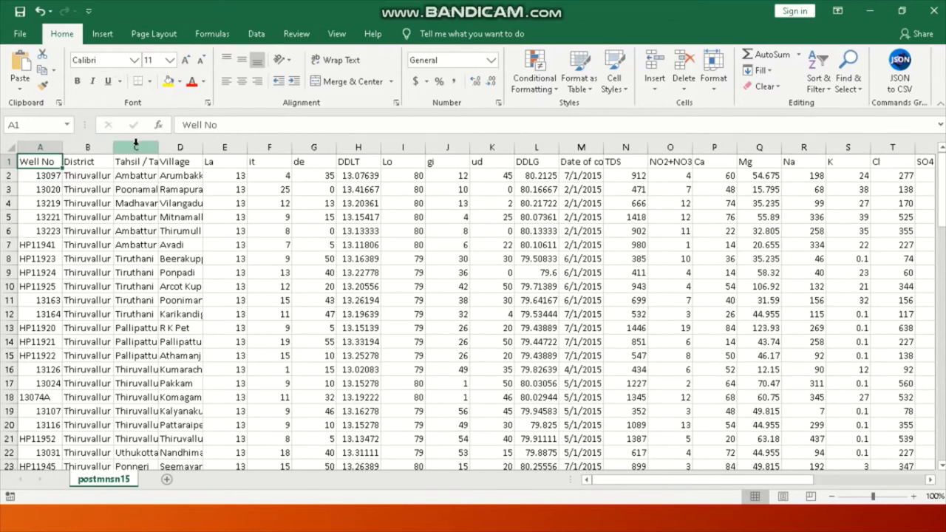
# Step: Examine the Village column, the La, it and de latitude columns, and the DDLT column of the well data
pyautogui.click(180, 148)
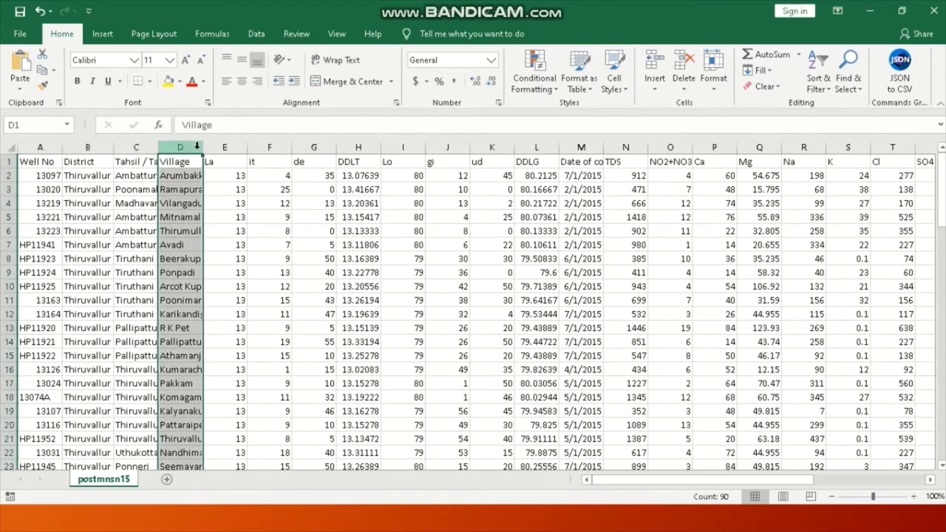
pyautogui.moveTo(241, 150); pyautogui.dragTo(313, 149)
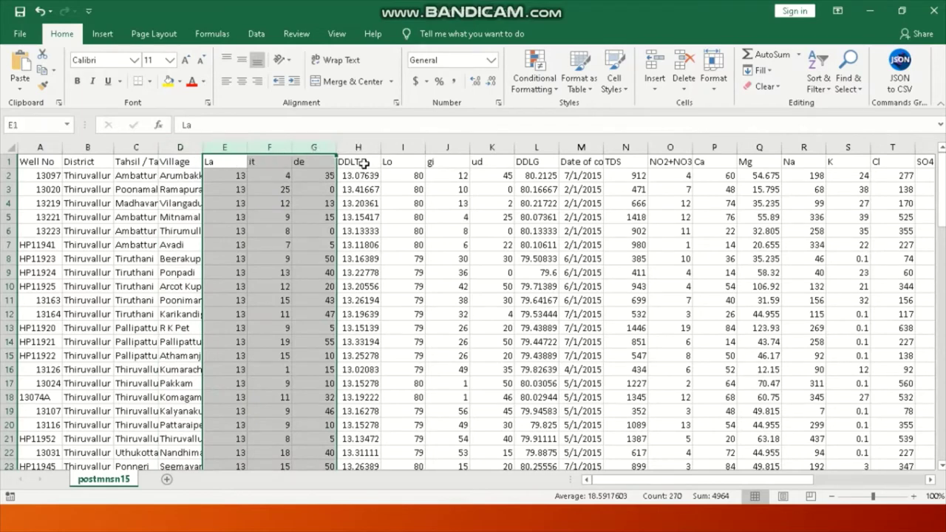
pyautogui.click(359, 147)
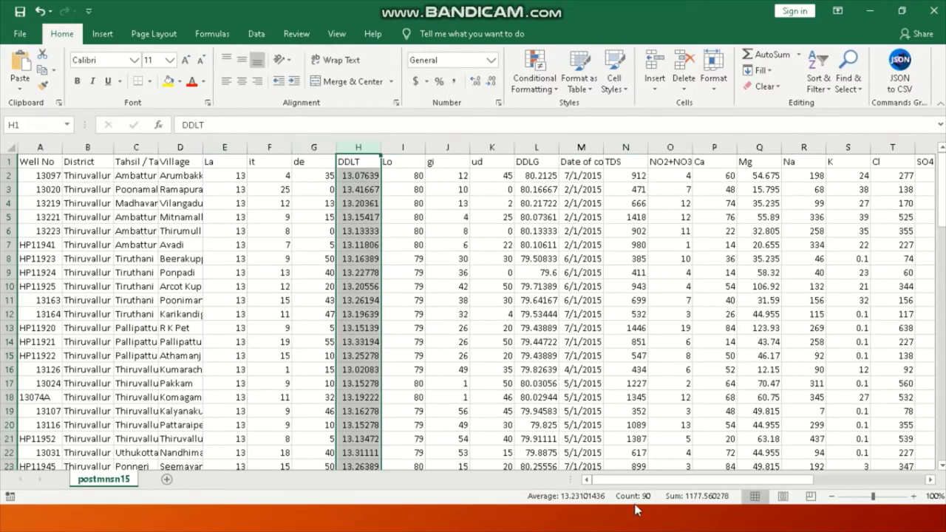
# Step: Examine the water-quality parameter columns, including EC_GEN, Na% and SAR, and minimize the workbook
pyautogui.moveTo(651, 480); pyautogui.dragTo(725, 486)
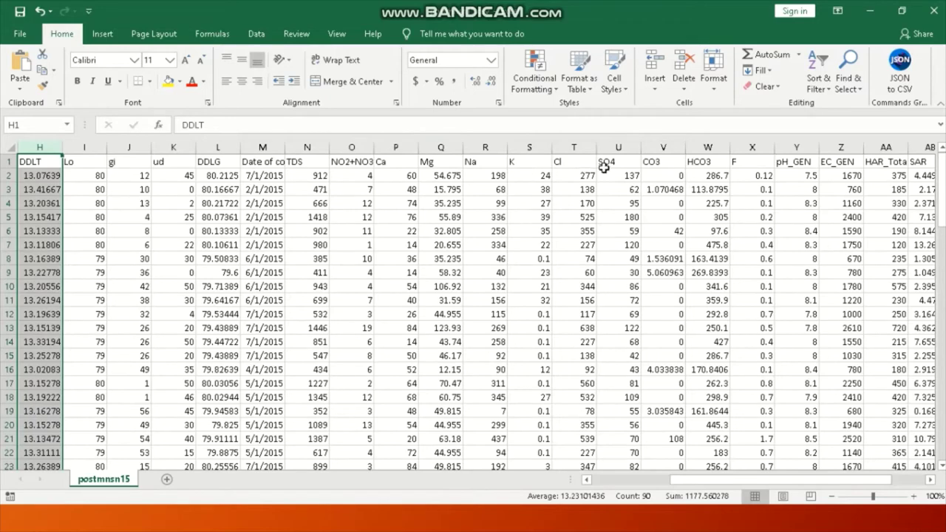
pyautogui.moveTo(720, 480); pyautogui.dragTo(793, 485)
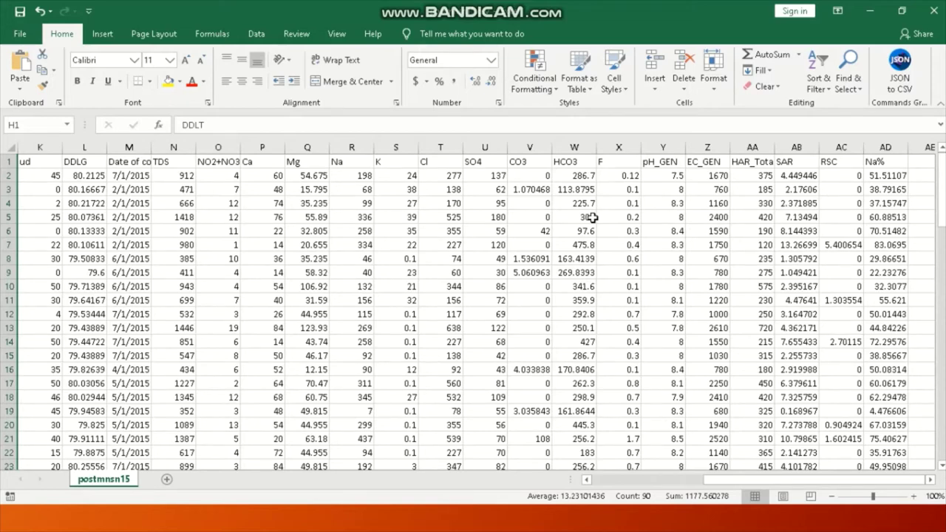
pyautogui.click(706, 135)
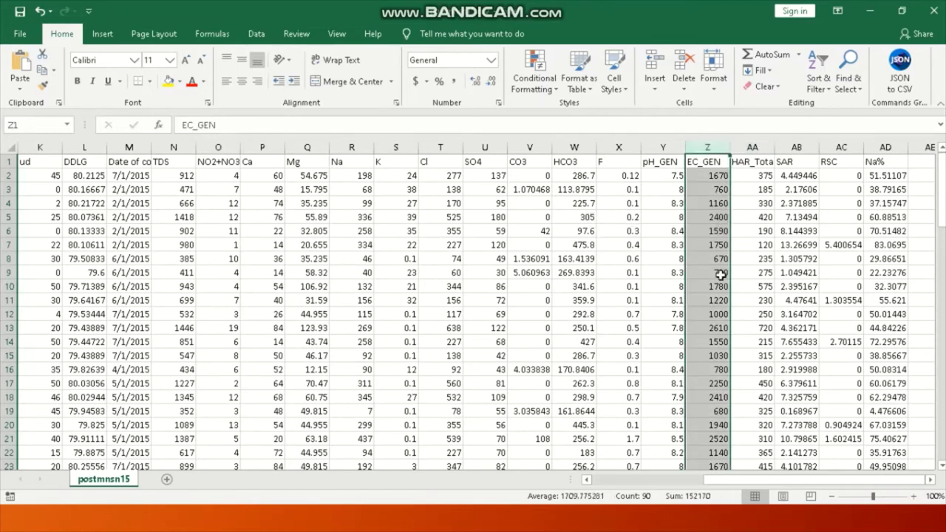
pyautogui.click(886, 147)
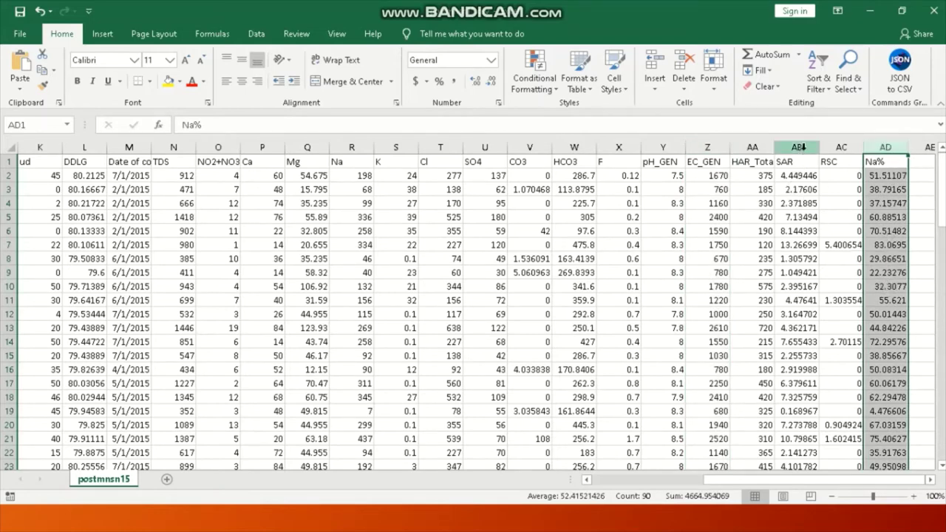
pyautogui.click(802, 148)
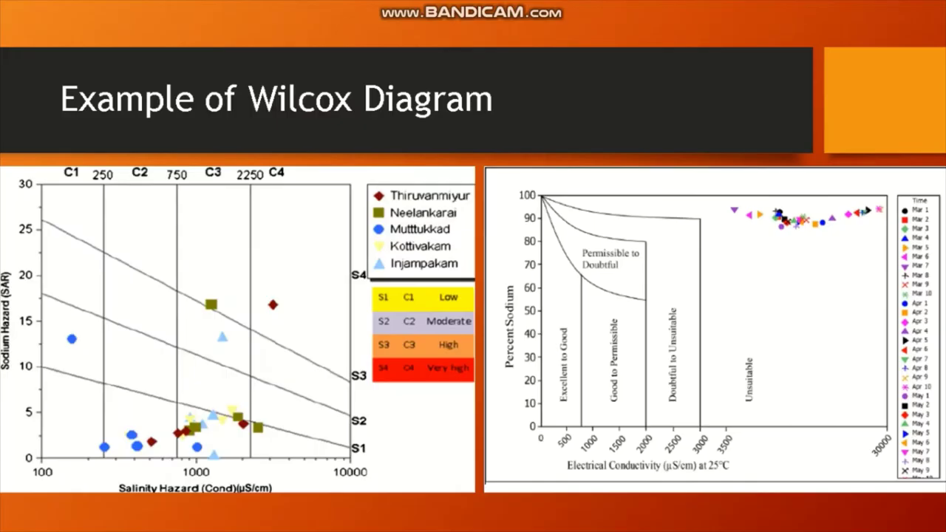
pyautogui.click(869, 11)
# Step: Bring up the On-Screen Keyboard for entering a program search
pyautogui.press('super')
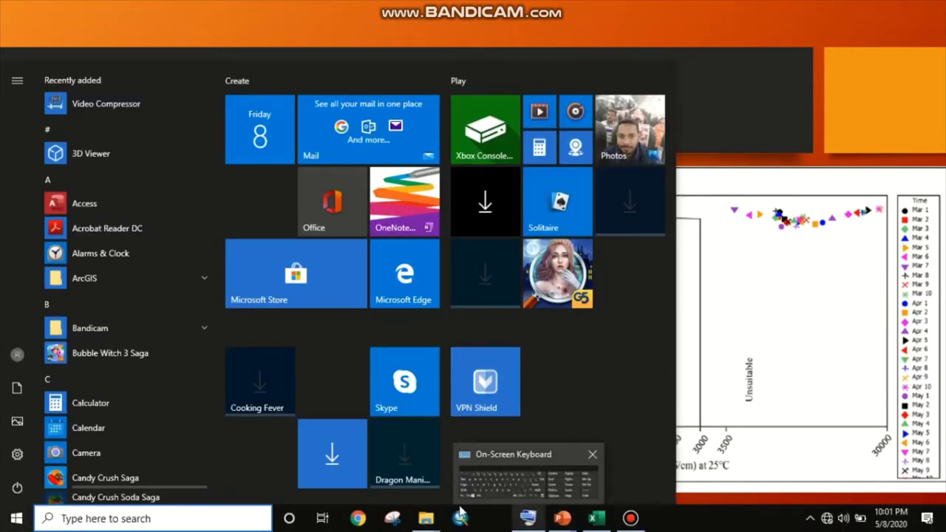
pyautogui.click(131, 522)
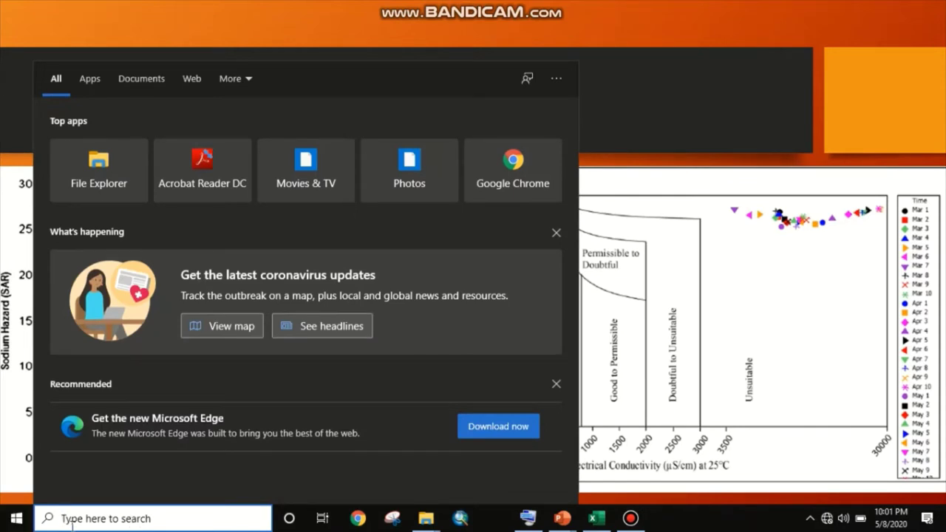
pyautogui.click(528, 518)
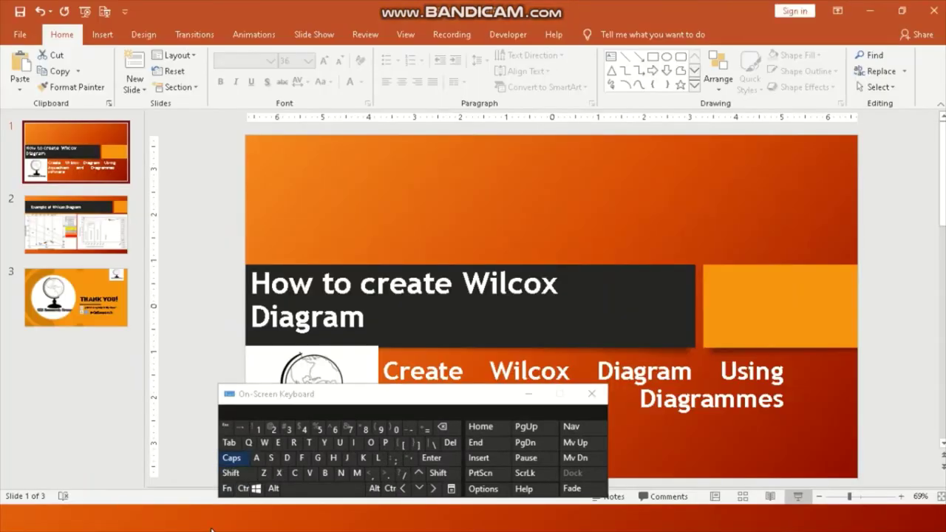
# Step: Search the computer for AQ and launch Aquachem 4.0
pyautogui.press('super')
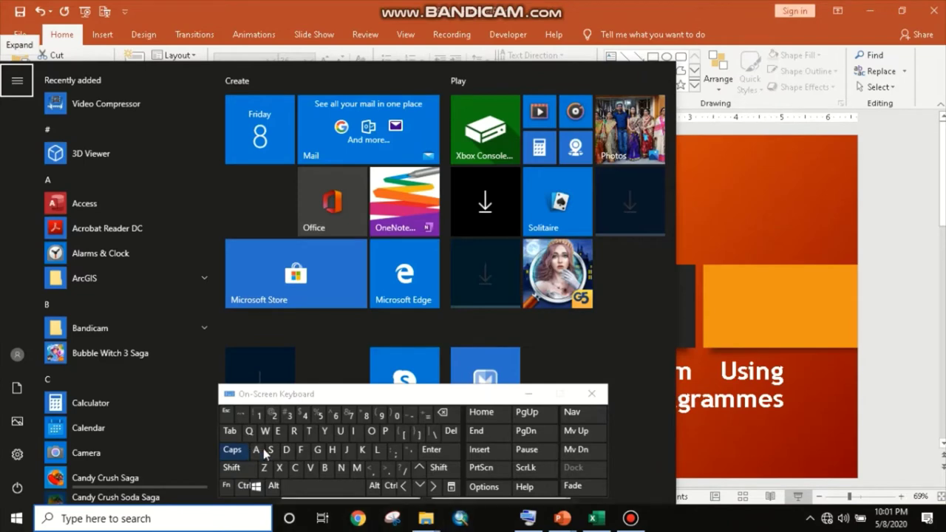
pyautogui.click(159, 514)
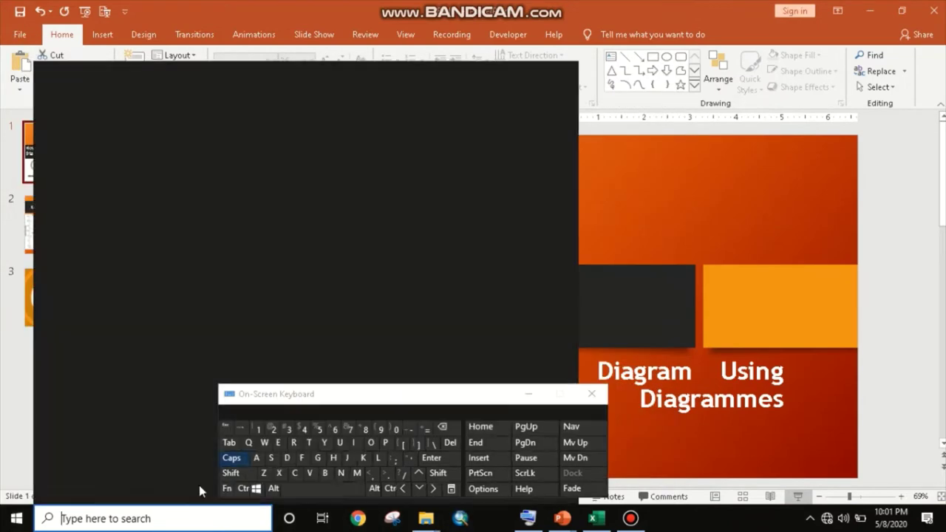
pyautogui.click(256, 449)
pyautogui.click(249, 443)
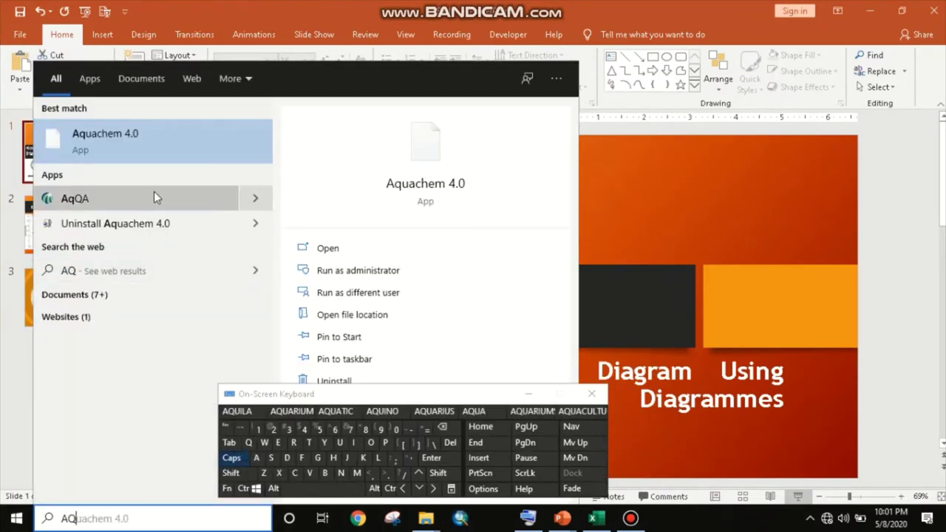
pyautogui.click(138, 136)
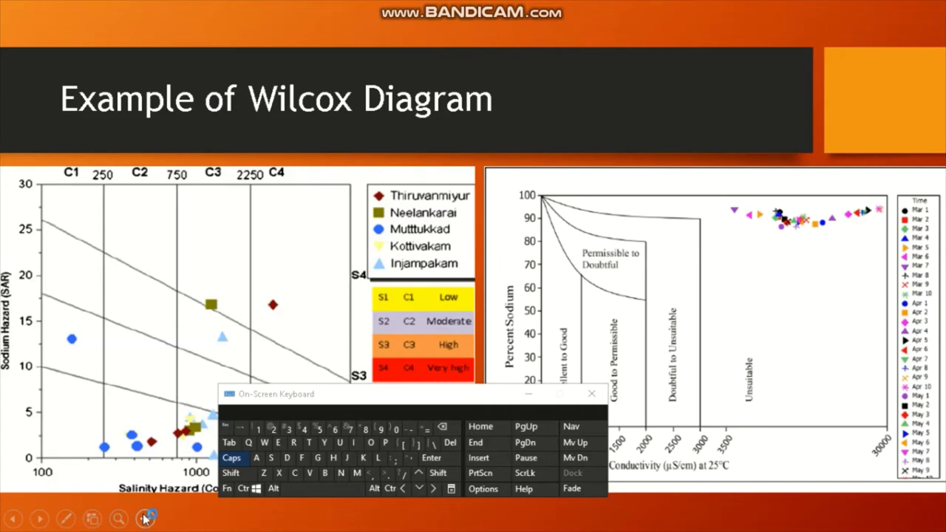
# Step: Minimize the On-Screen Keyboard and switch to the AquaChem window
pyautogui.press('super')
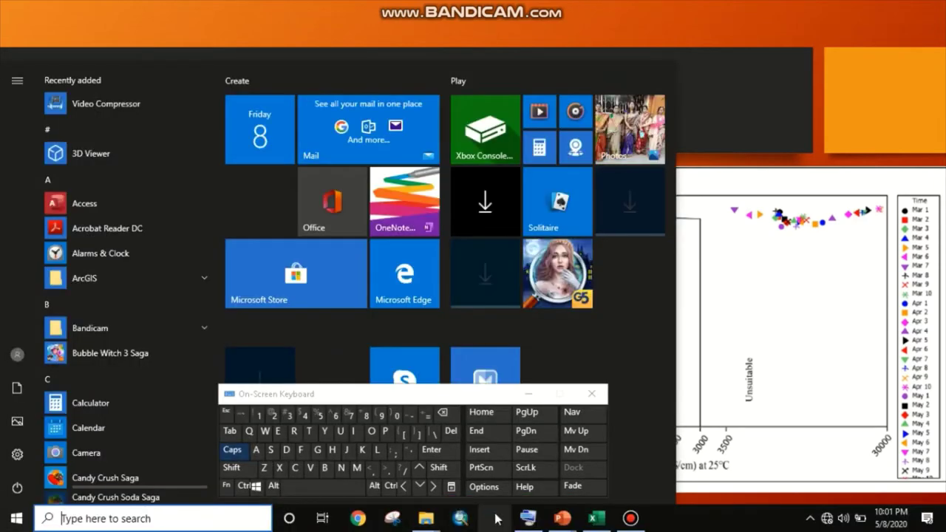
pyautogui.click(527, 393)
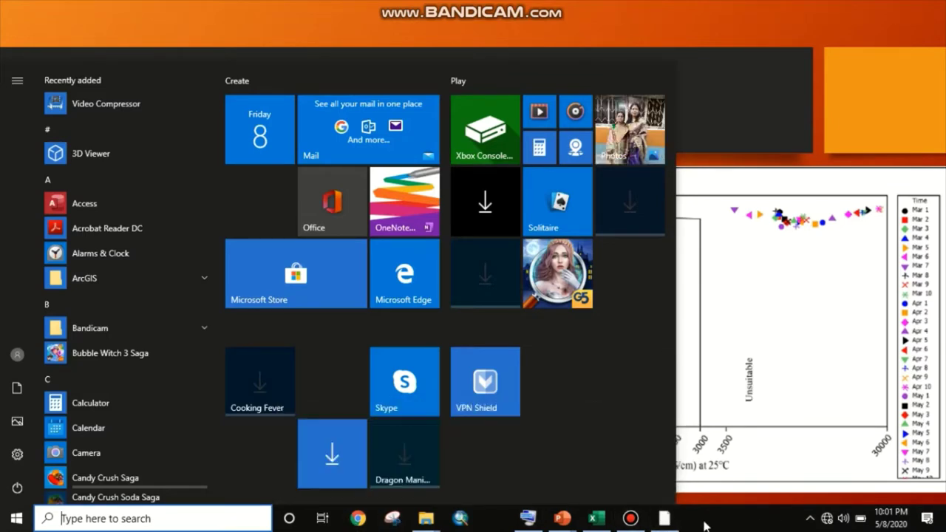
pyautogui.click(664, 518)
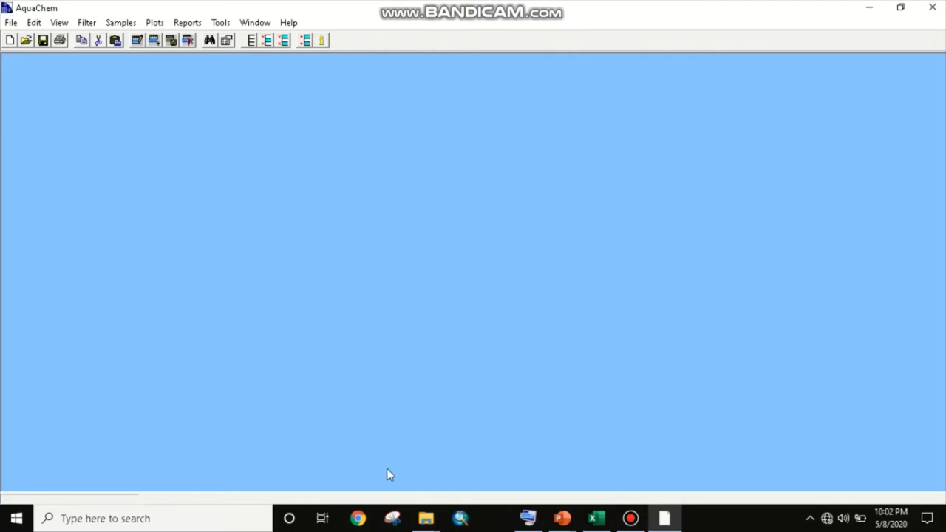
# Step: Open the Demo.aqc database from the Aquachem40 folder on Local Disk (C:)
pyautogui.click(596, 522)
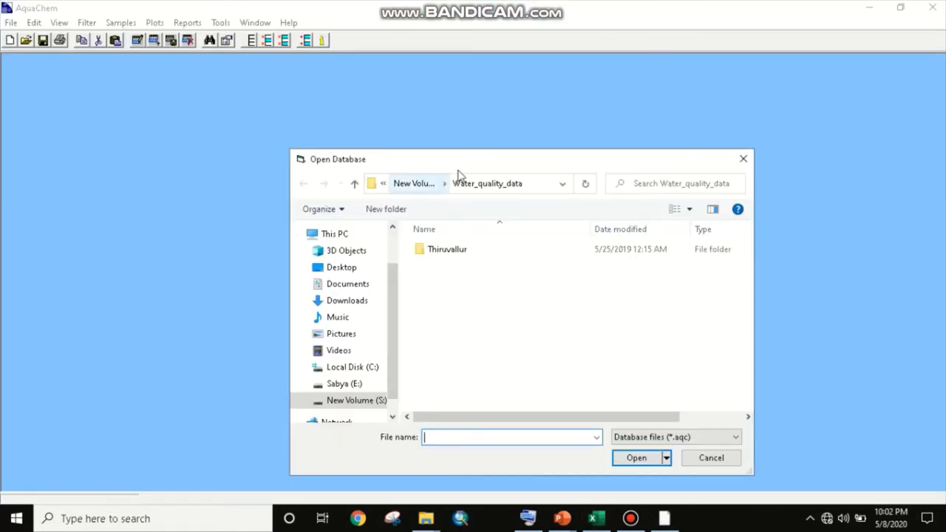
pyautogui.moveTo(458, 165); pyautogui.dragTo(385, 78)
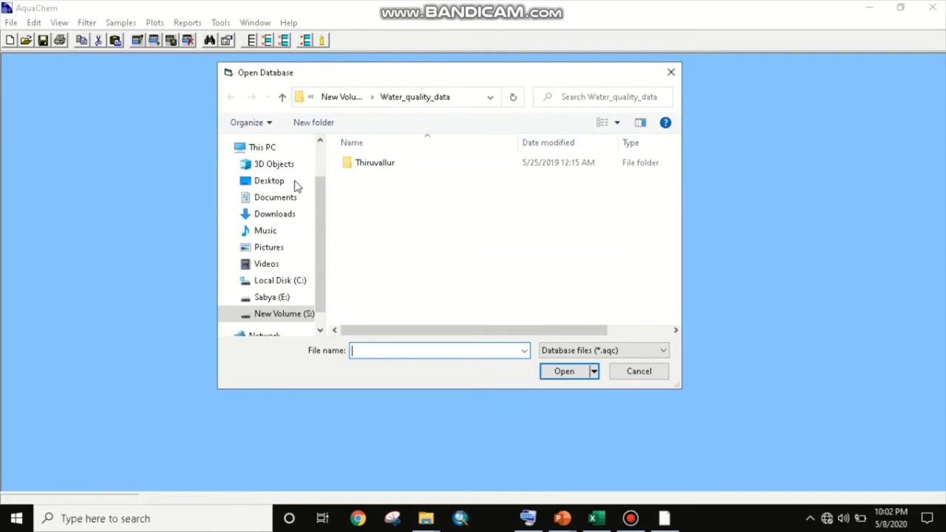
pyautogui.click(284, 284)
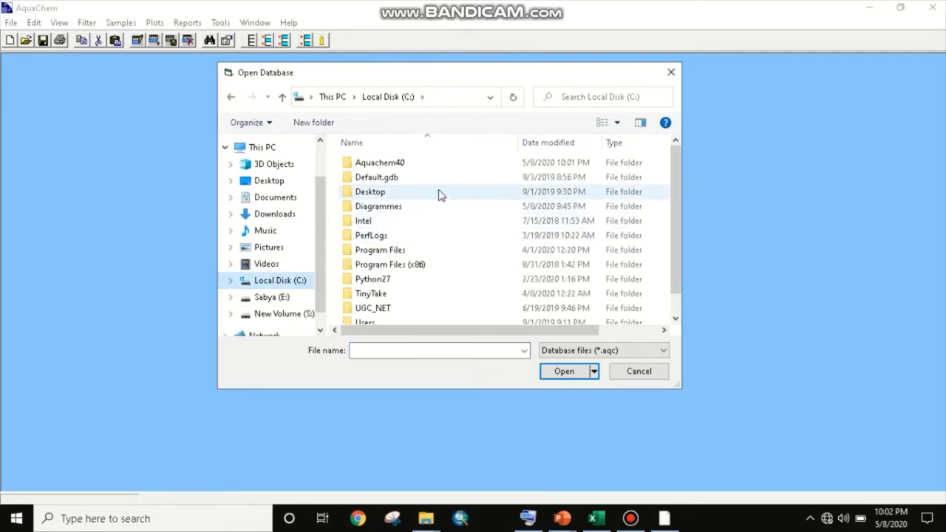
pyautogui.doubleClick(436, 164)
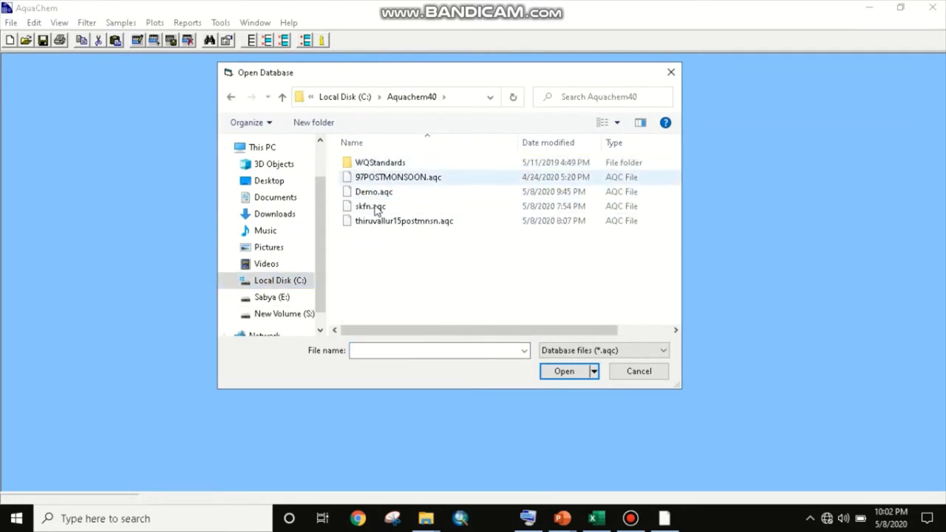
pyautogui.click(403, 196)
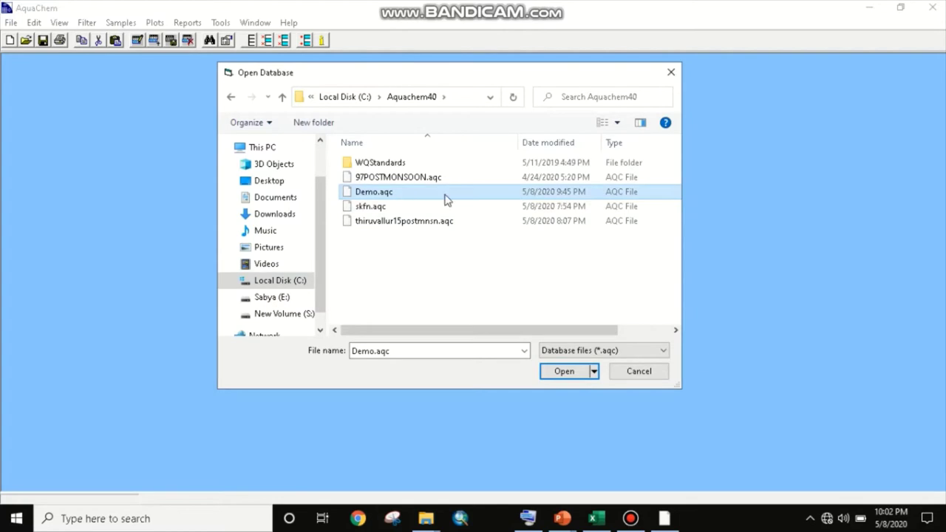
pyautogui.click(564, 373)
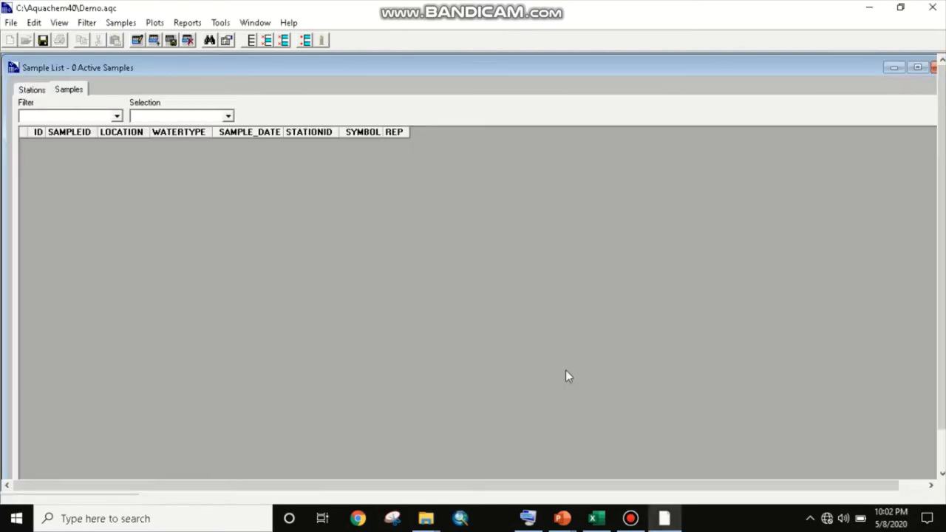
# Step: Start a data import into the database and browse for the source file in Water_quality_data on New Volume (S:)
pyautogui.click(11, 25)
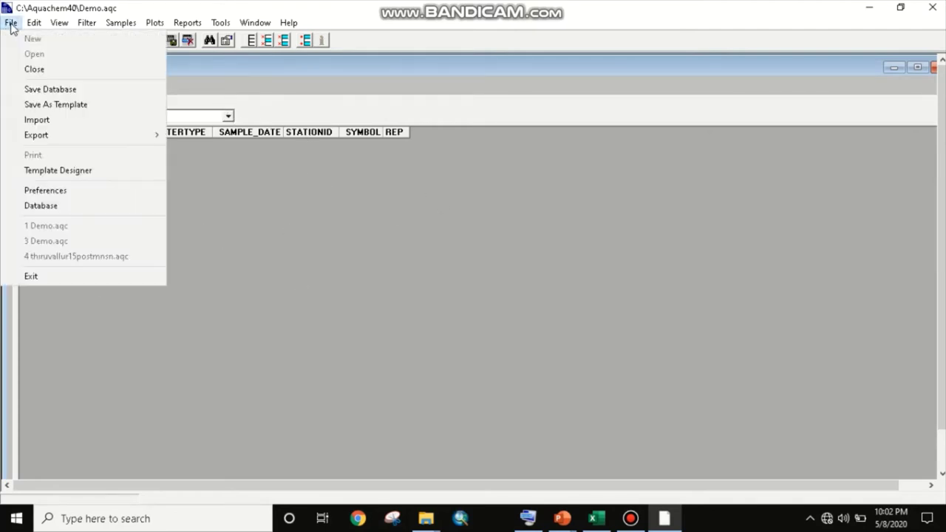
pyautogui.click(49, 124)
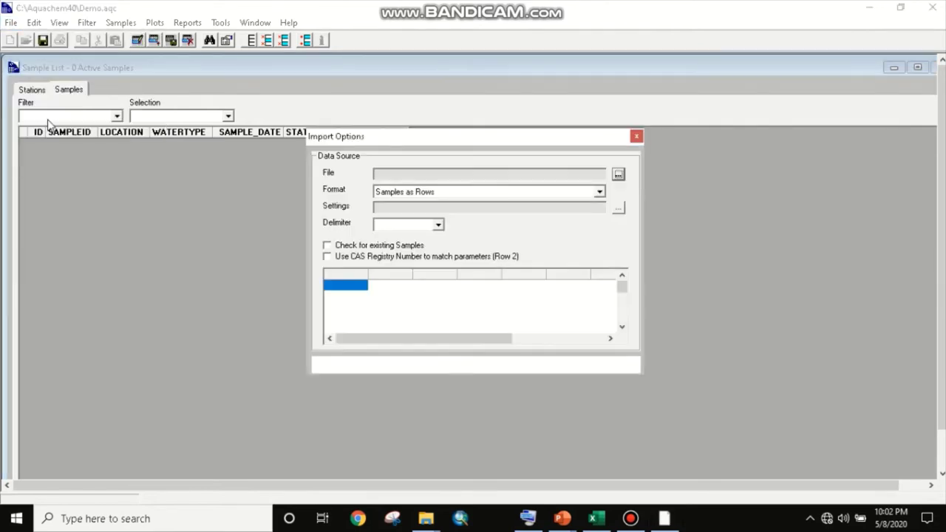
pyautogui.click(618, 175)
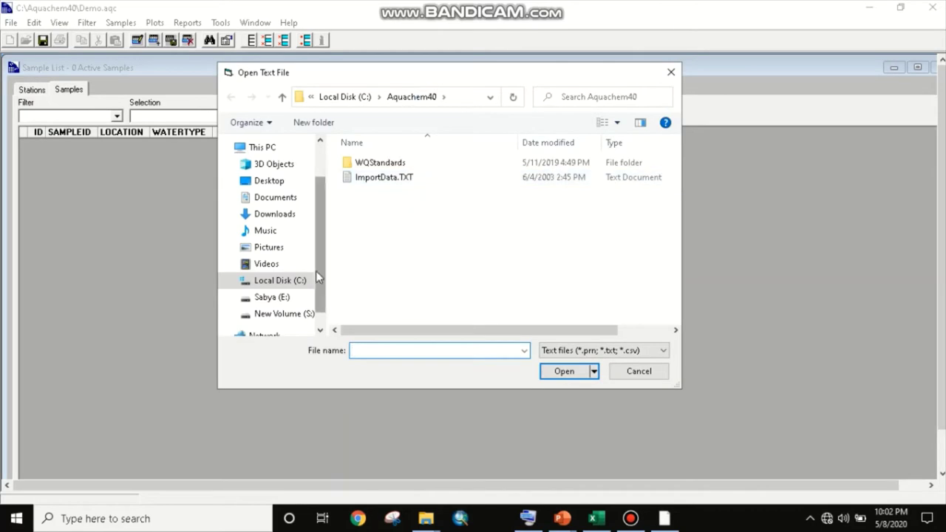
pyautogui.scroll(-1, 321, 294)
pyautogui.click(299, 292)
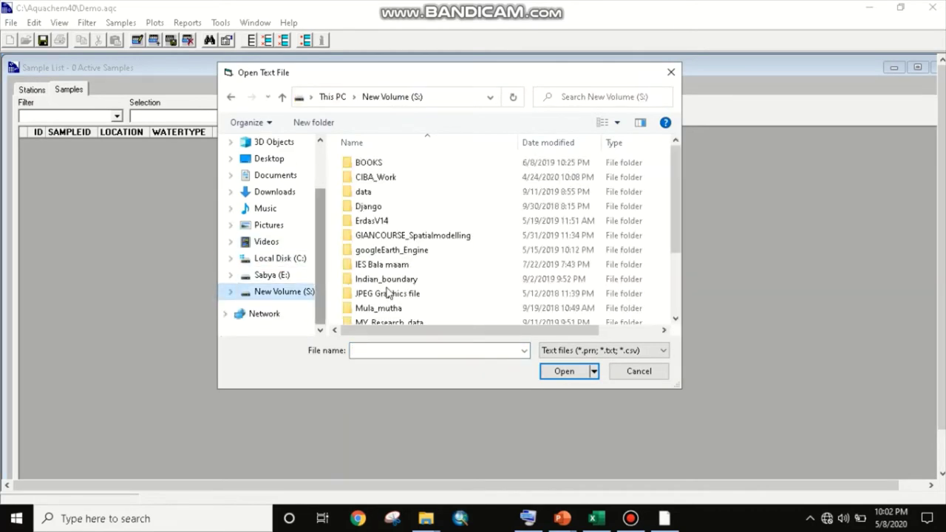
pyautogui.scroll(-2, 458, 309)
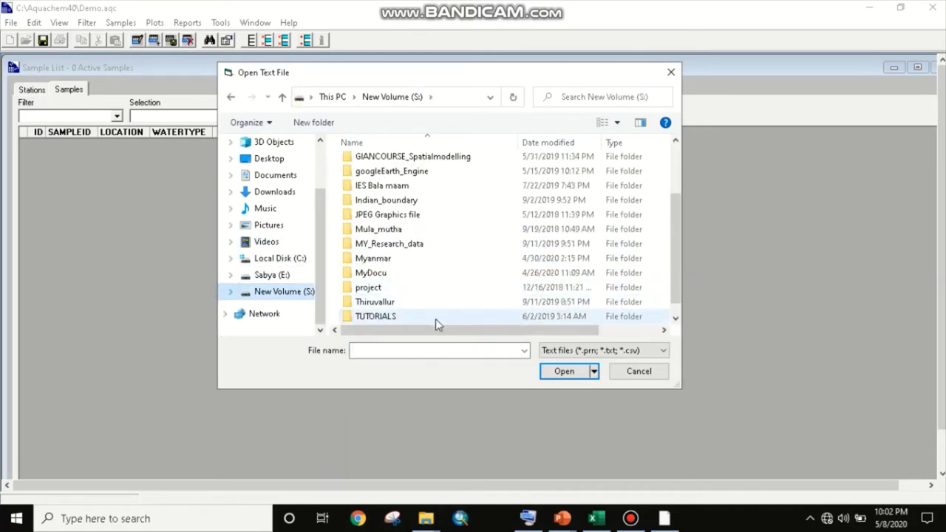
pyautogui.scroll(-1, 435, 318)
pyautogui.doubleClick(426, 319)
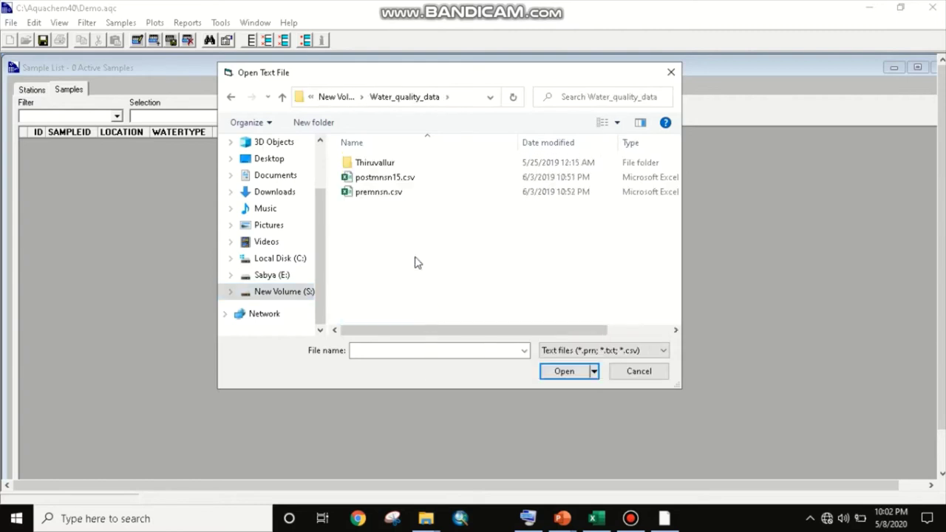
# Step: Load postmnsn15.csv as the import source with samples as rows and proceed to parameter matching
pyautogui.click(425, 182)
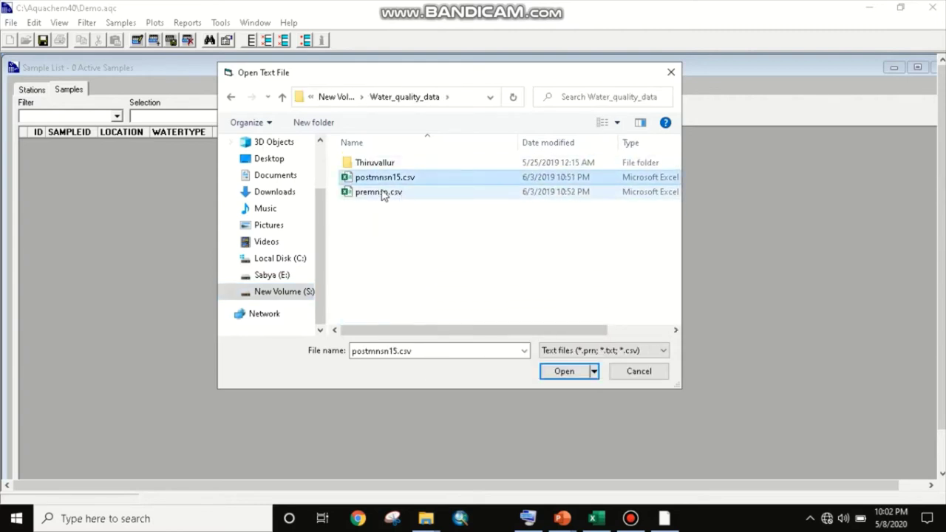
pyautogui.click(401, 193)
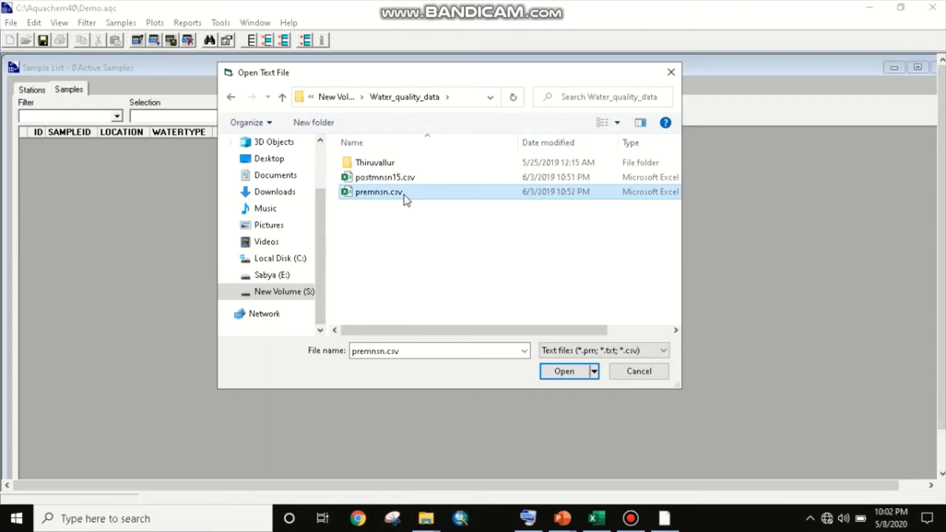
pyautogui.click(426, 185)
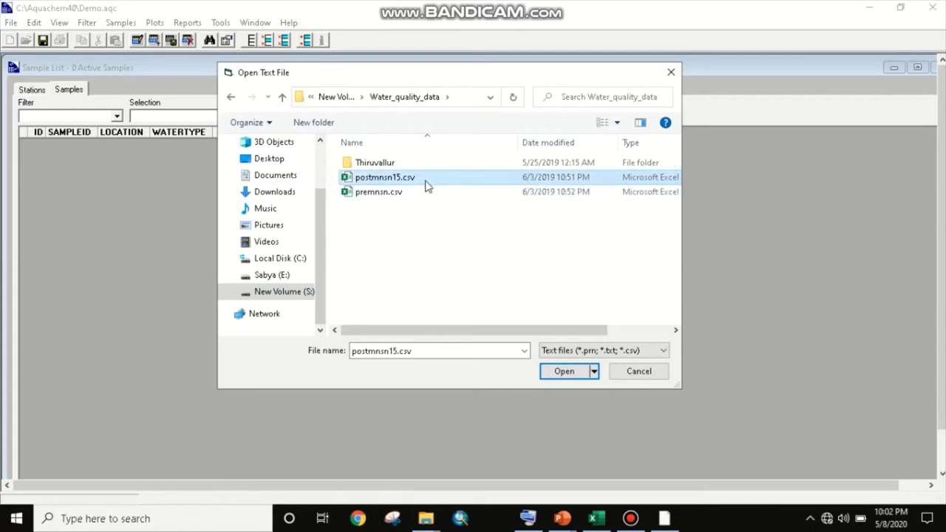
pyautogui.click(567, 371)
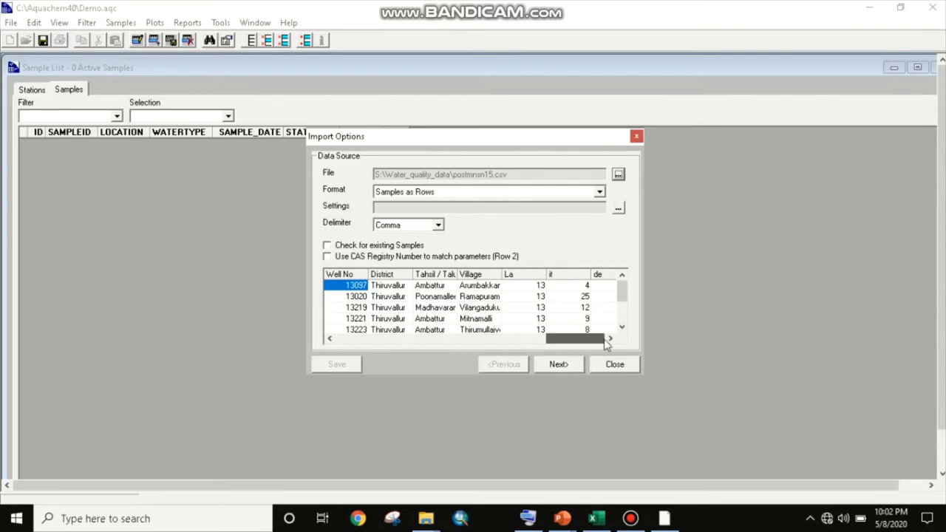
pyautogui.moveTo(369, 339); pyautogui.dragTo(421, 338)
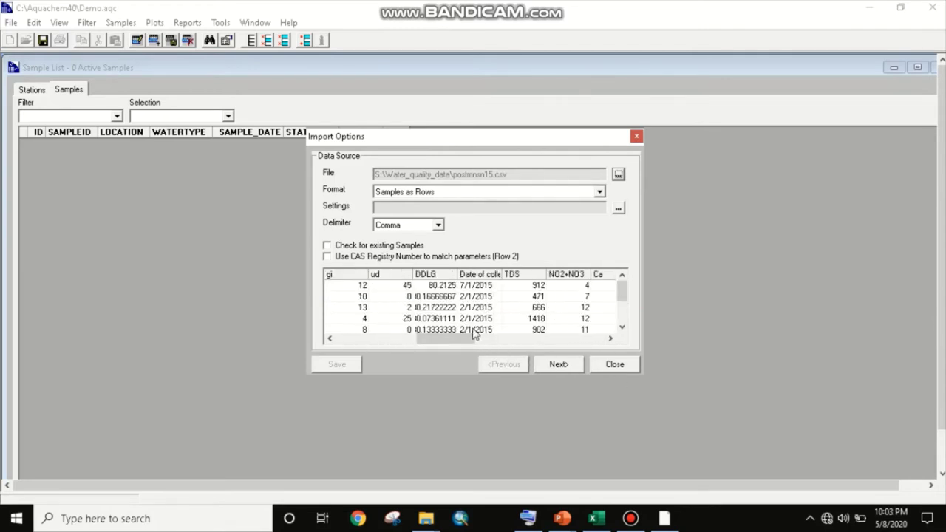
pyautogui.click(565, 365)
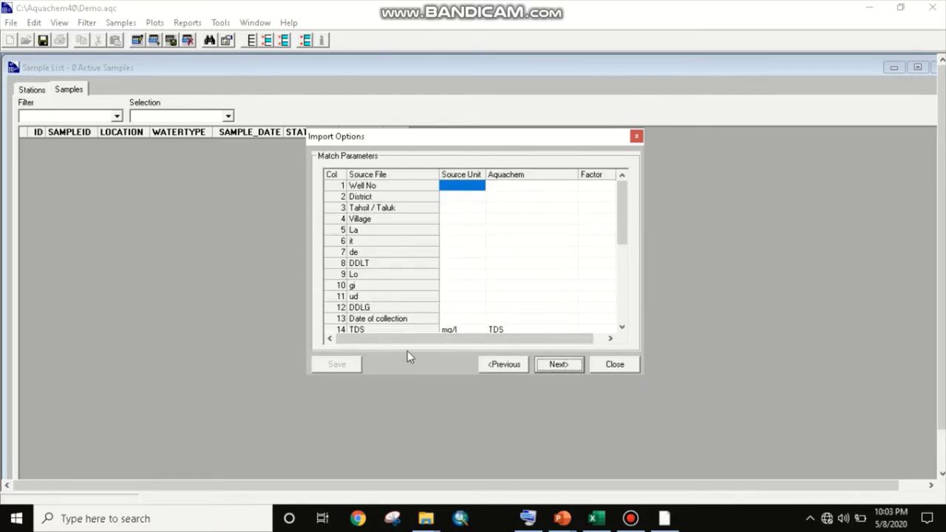
# Step: Examine the Match Parameters table, including its Source Unit, Aquachem and Factor columns
pyautogui.moveTo(621, 206); pyautogui.dragTo(641, 235)
pyautogui.click(332, 189)
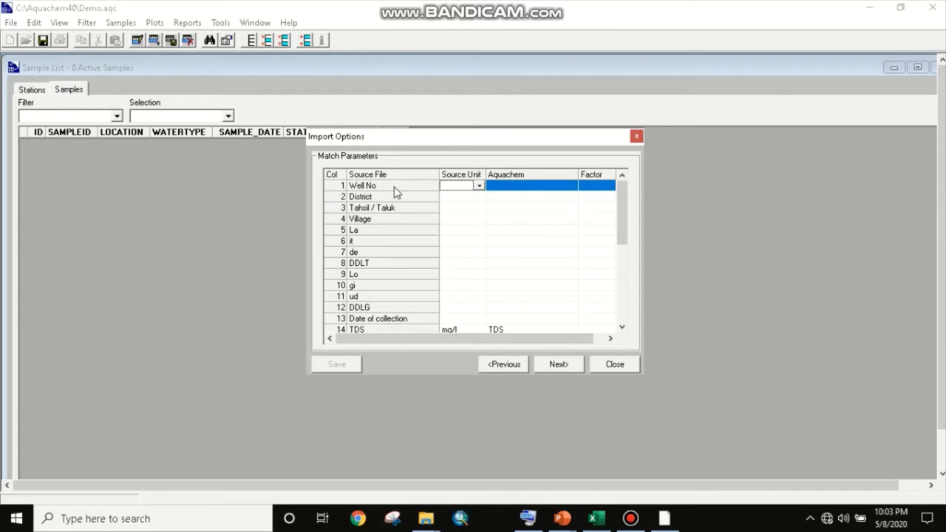
pyautogui.click(331, 180)
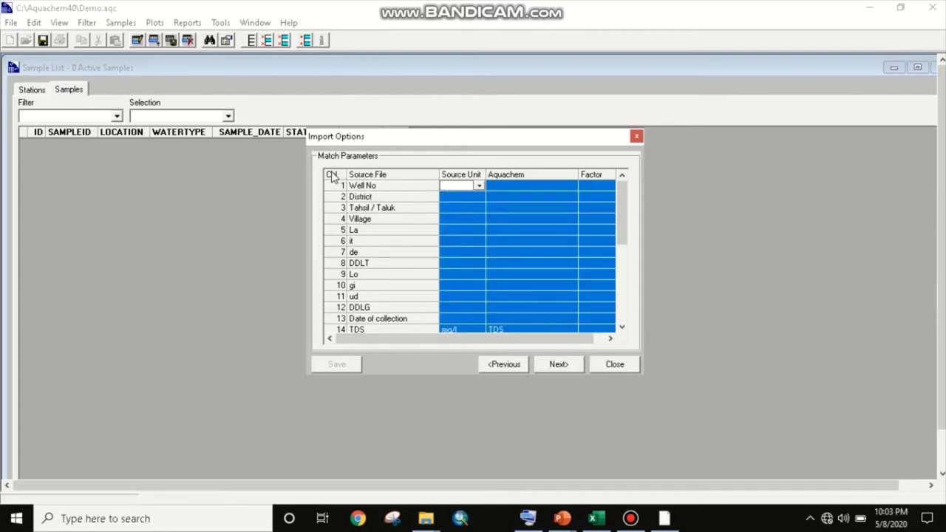
pyautogui.click(470, 177)
pyautogui.click(522, 177)
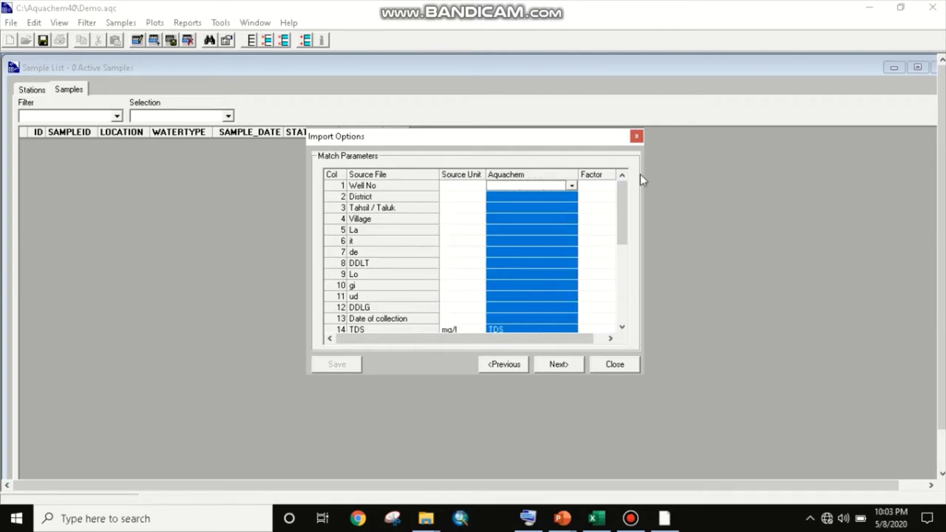
pyautogui.click(600, 177)
pyautogui.moveTo(532, 338); pyautogui.dragTo(551, 338)
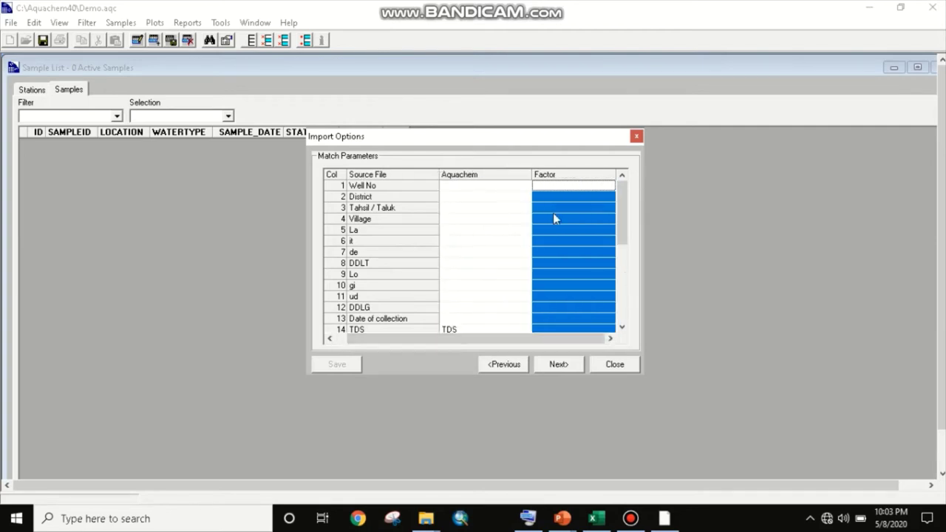
pyautogui.click(567, 339)
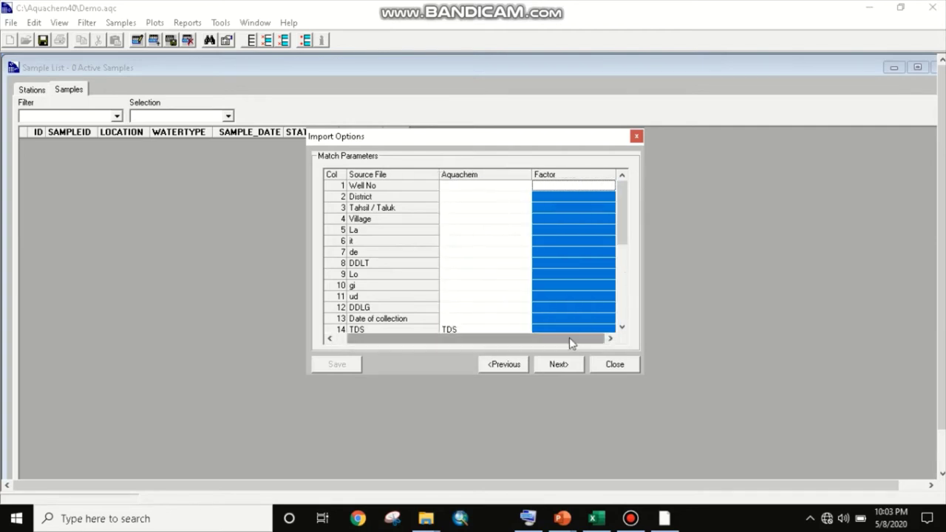
# Step: Match the source columns Well No to Location, District to StationID, and Tahsil / Taluk to Station
pyautogui.click(382, 189)
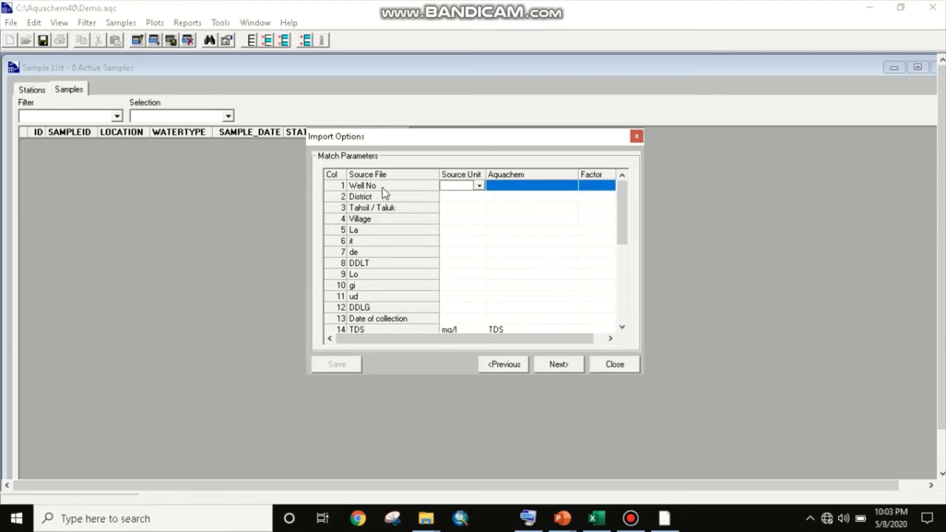
pyautogui.click(521, 187)
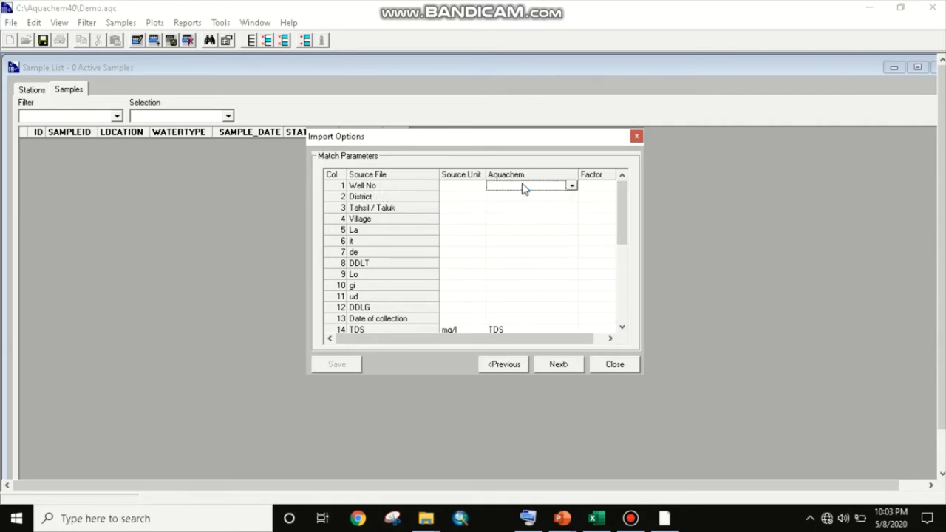
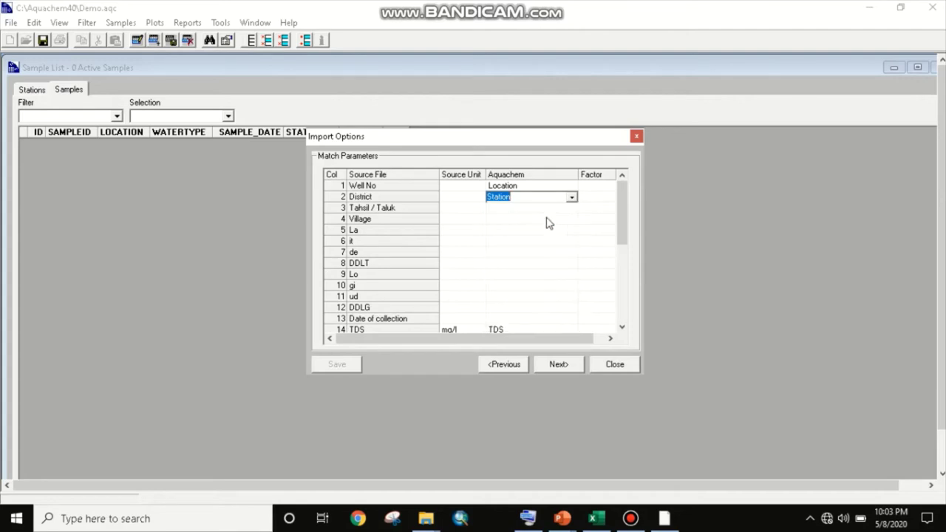
pyautogui.click(568, 212)
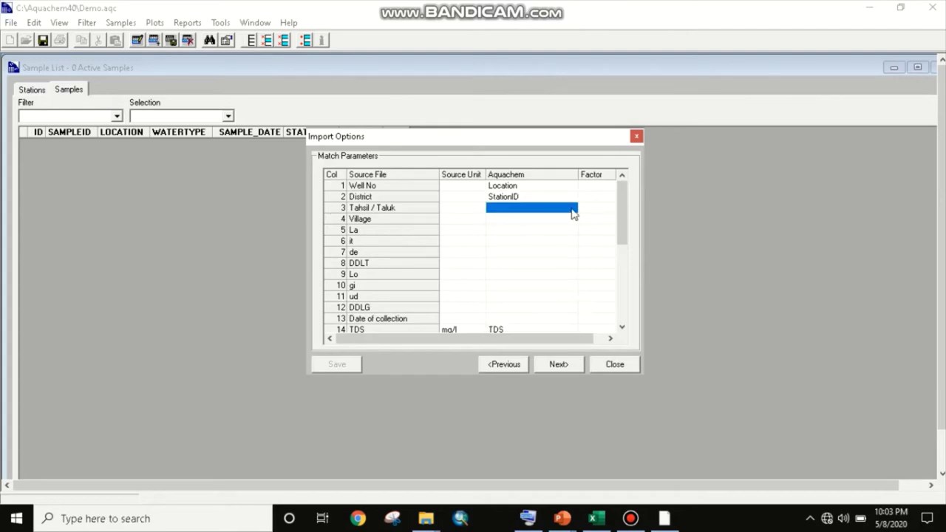
pyautogui.click(572, 209)
pyautogui.scroll(-2, 544, 324)
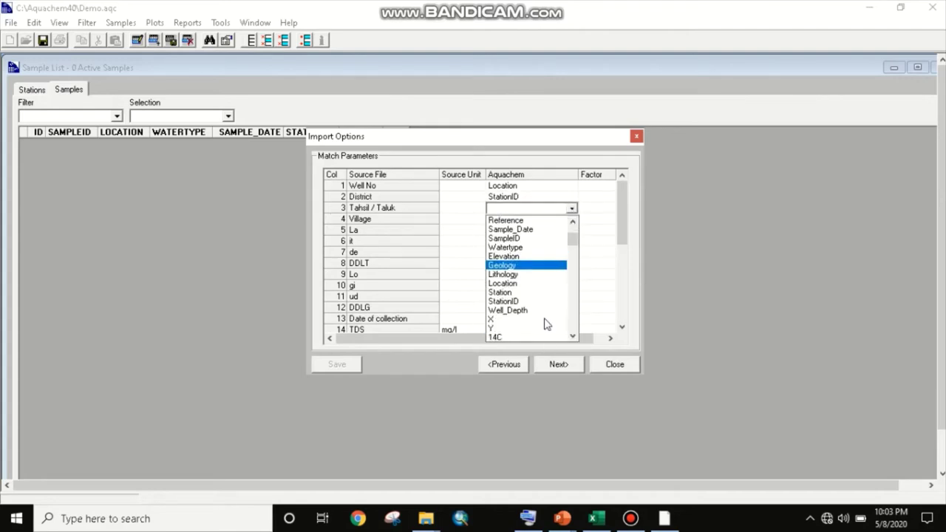
pyautogui.scroll(-1, 544, 324)
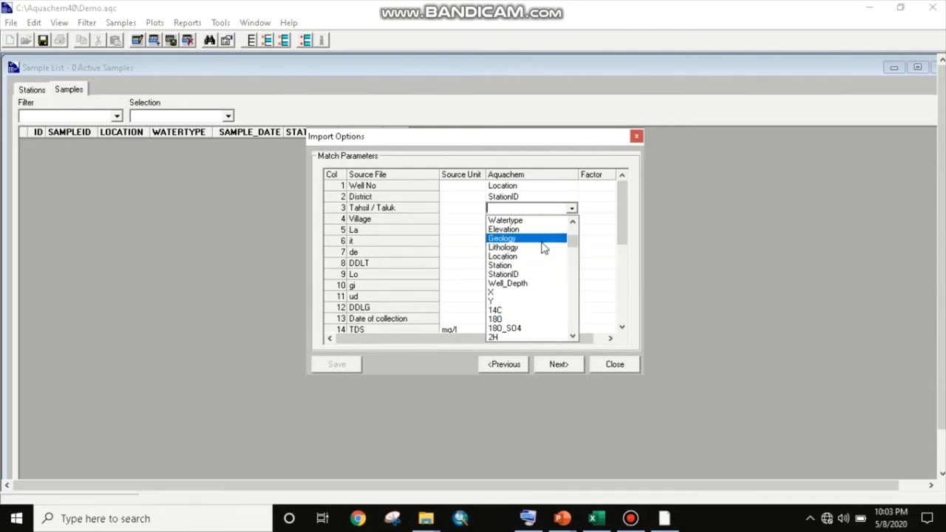
pyautogui.scroll(-1, 543, 264)
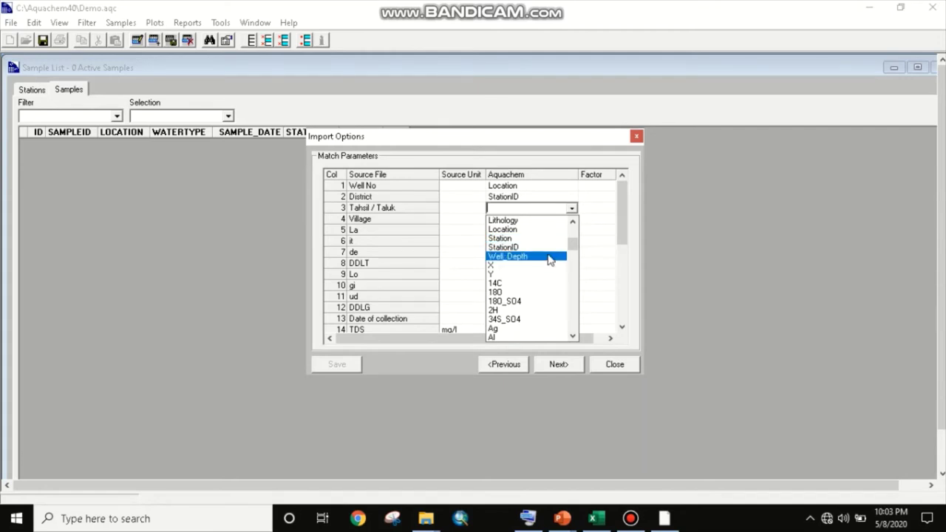
pyautogui.click(547, 238)
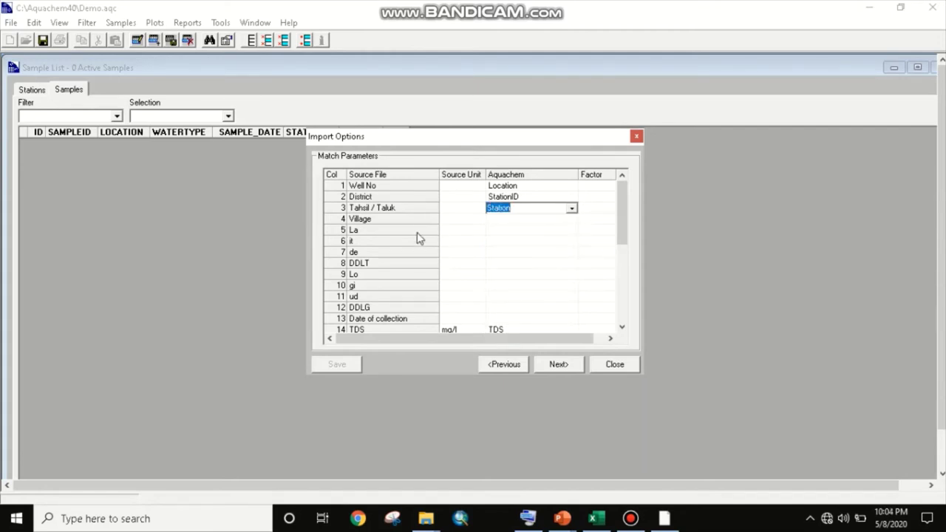
# Step: Review the source units and Aquachem matches of the remaining source columns, down to the Na% row
pyautogui.scroll(-7, 411, 259)
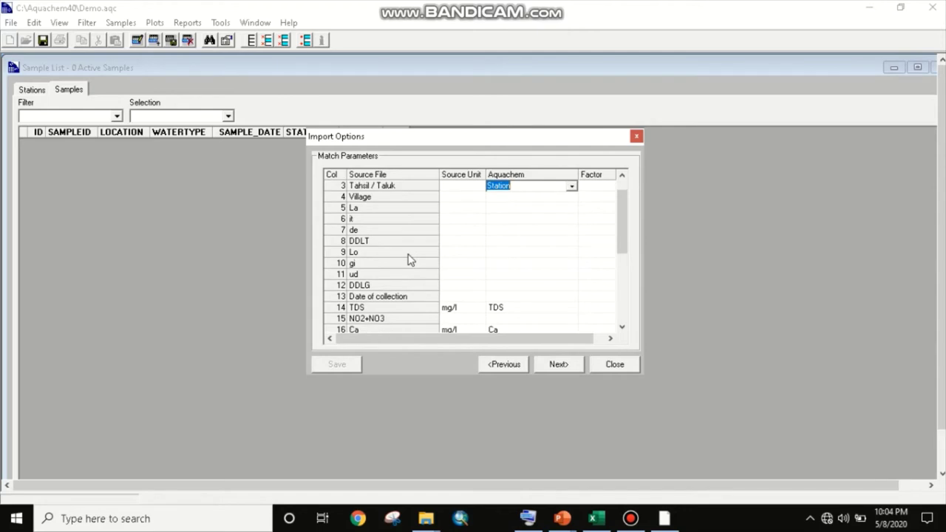
pyautogui.scroll(-2, 410, 258)
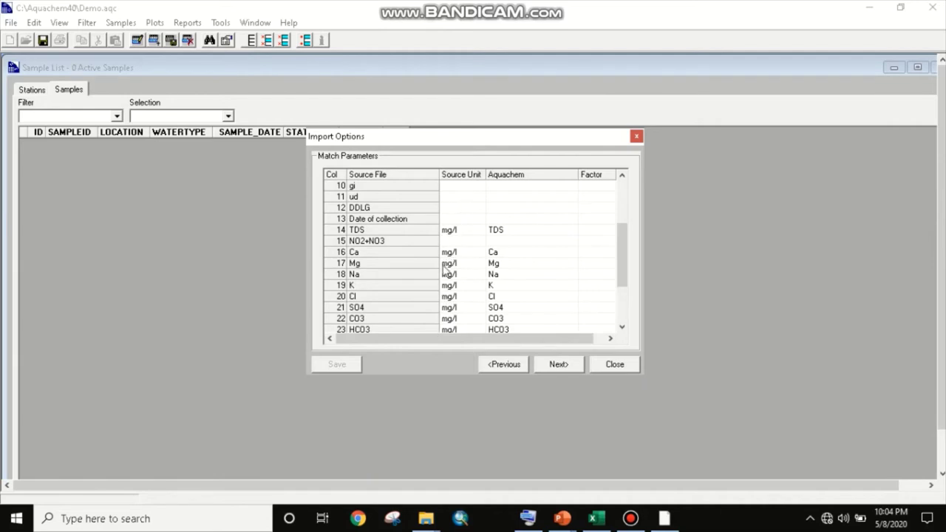
pyautogui.scroll(-2, 458, 292)
pyautogui.scroll(-5, 458, 292)
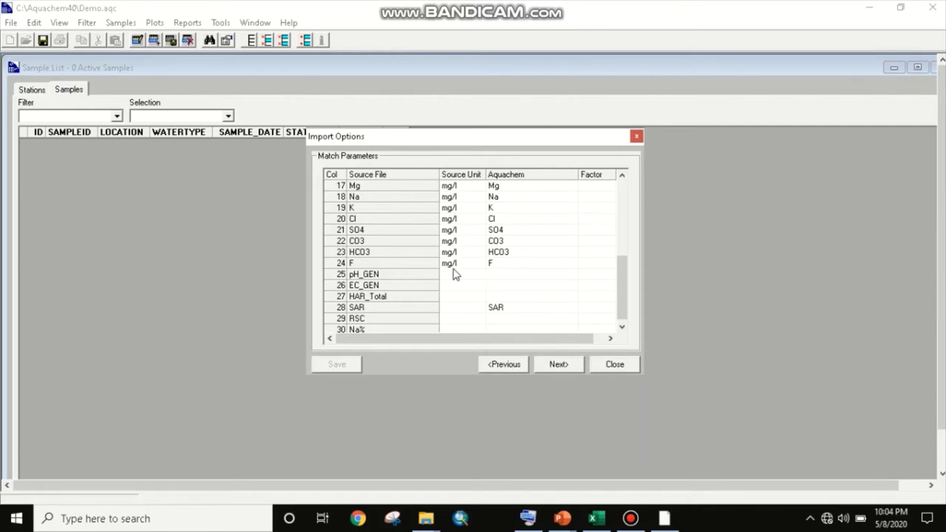
pyautogui.click(543, 276)
pyautogui.click(552, 277)
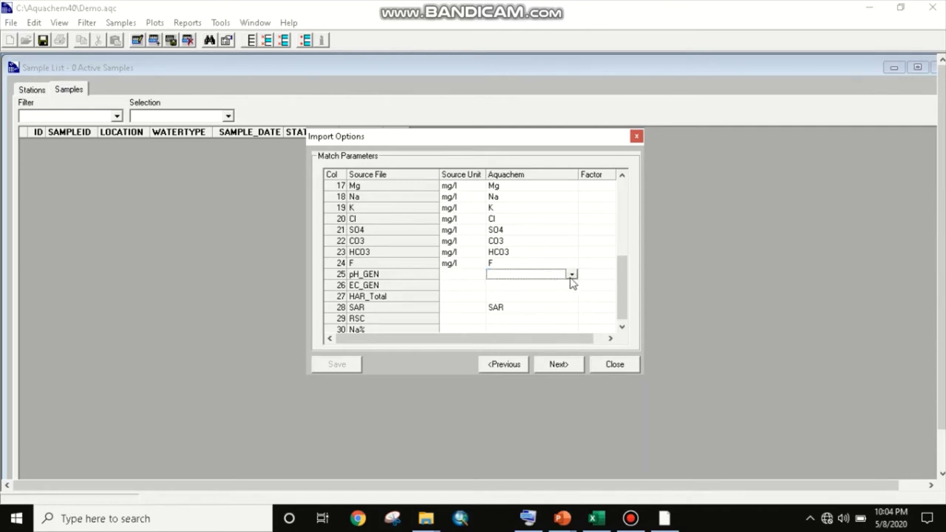
pyautogui.click(573, 269)
pyautogui.click(571, 275)
pyautogui.click(571, 275)
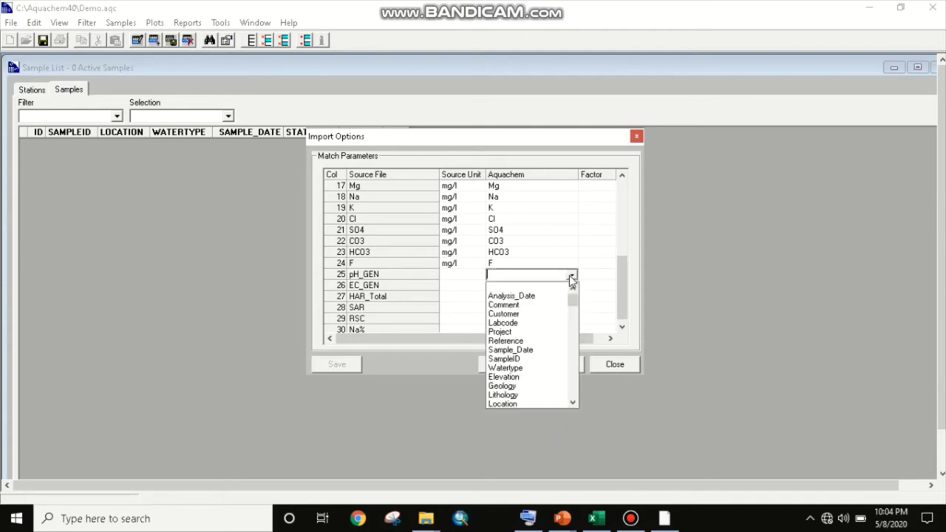
pyautogui.click(466, 279)
pyautogui.click(477, 275)
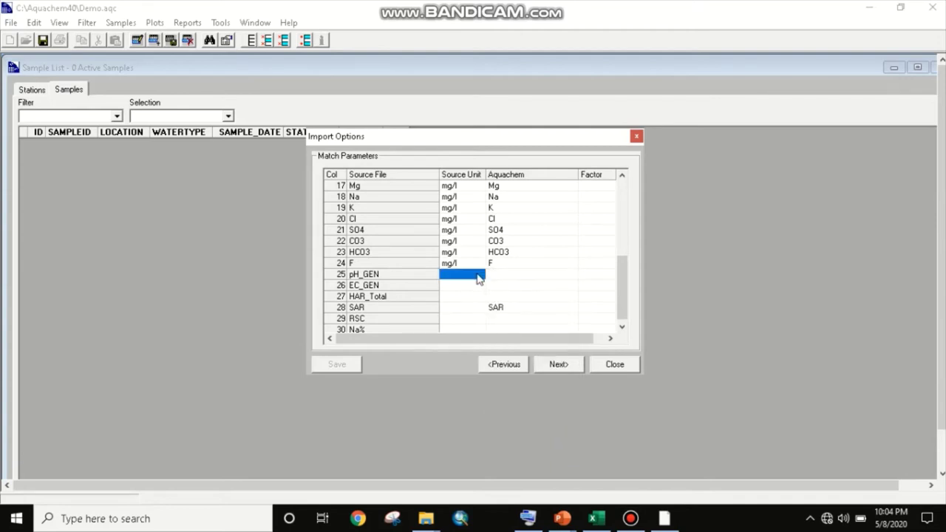
pyautogui.click(479, 275)
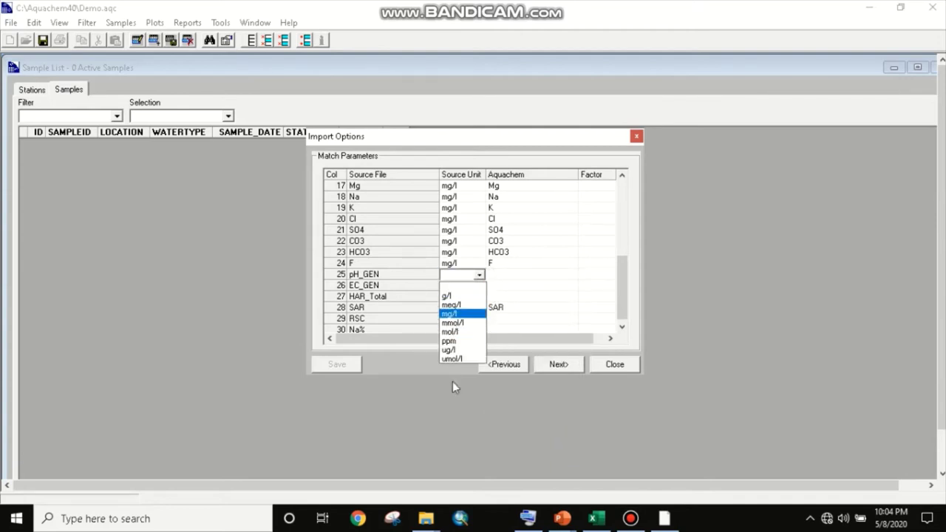
# Step: Match the source column pH_GEN to the Aquachem parameter pH
pyautogui.click(529, 280)
pyautogui.click(565, 277)
pyautogui.click(572, 275)
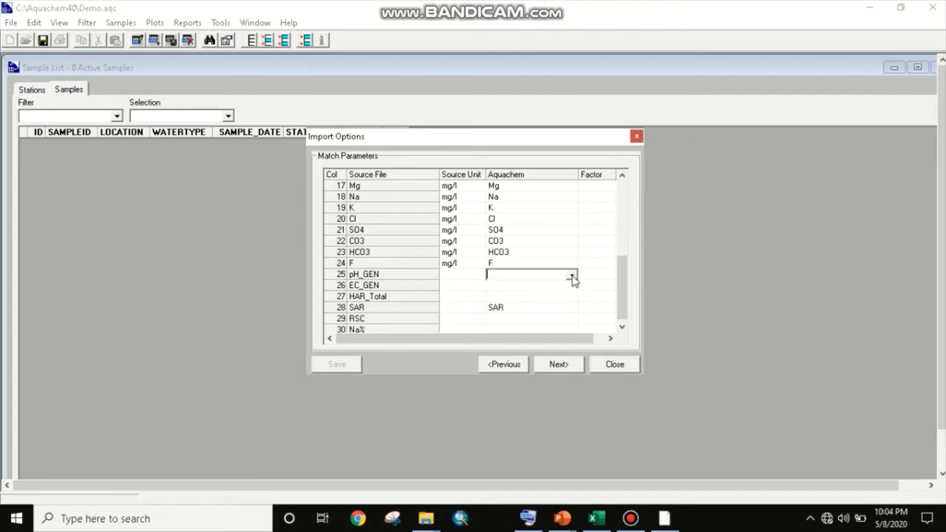
pyautogui.click(571, 275)
pyautogui.scroll(-4, 540, 352)
pyautogui.scroll(-8, 540, 352)
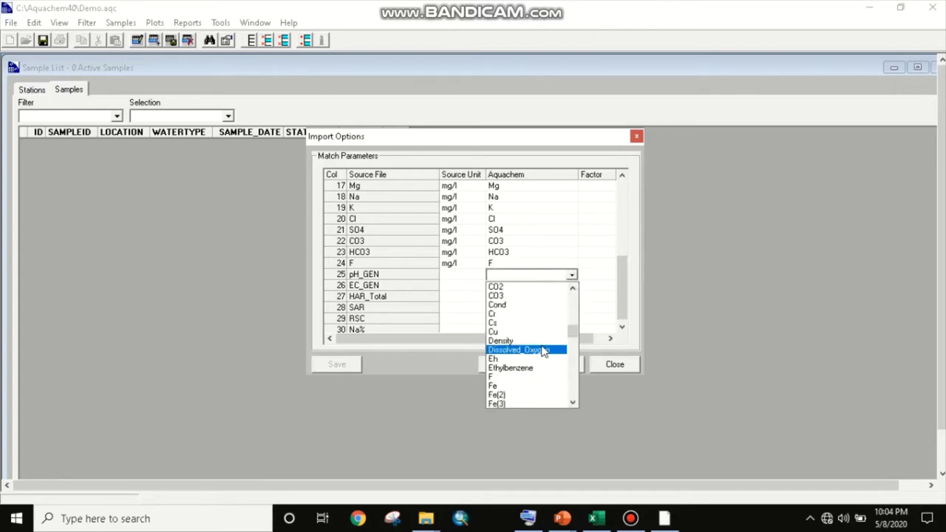
pyautogui.scroll(-3, 544, 349)
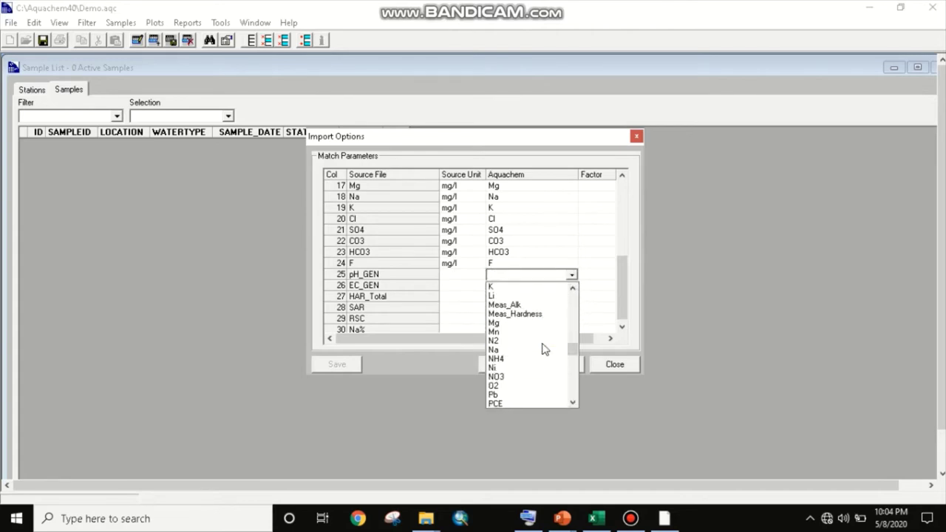
pyautogui.scroll(-2, 542, 347)
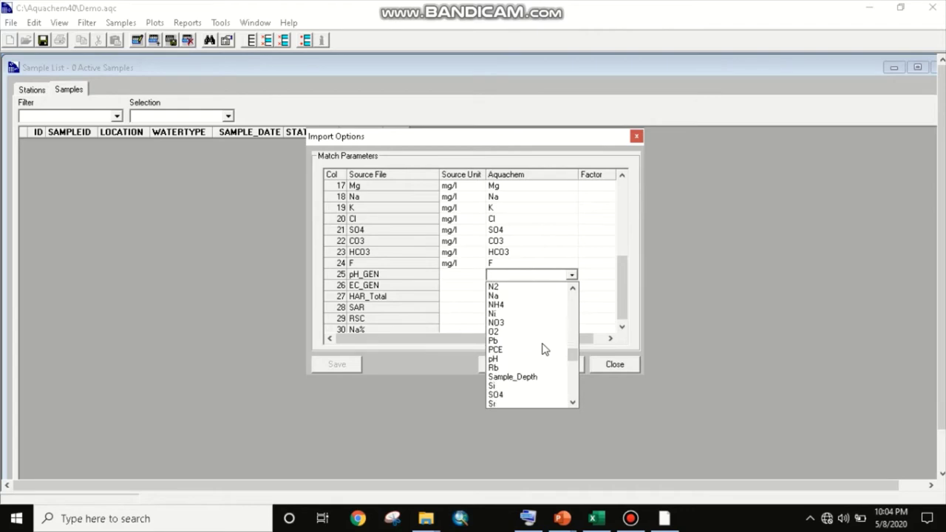
pyautogui.click(506, 359)
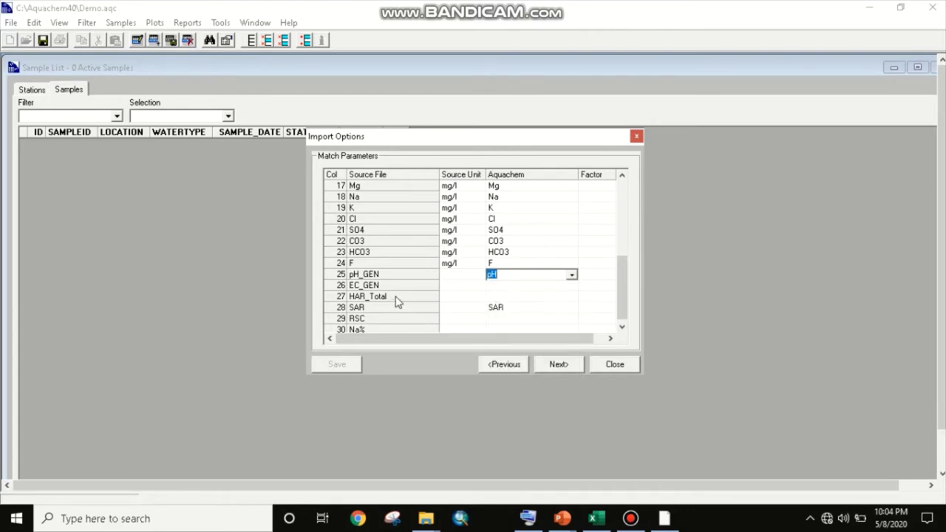
# Step: Match the source column EC_GEN to the Aquachem parameter Cond
pyautogui.click(492, 287)
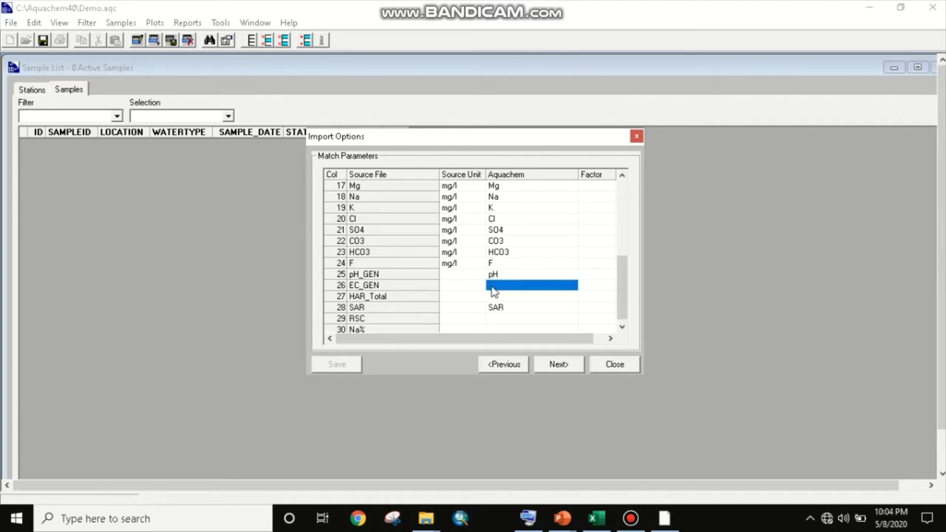
pyautogui.click(559, 288)
pyautogui.click(572, 287)
pyautogui.scroll(-4, 559, 346)
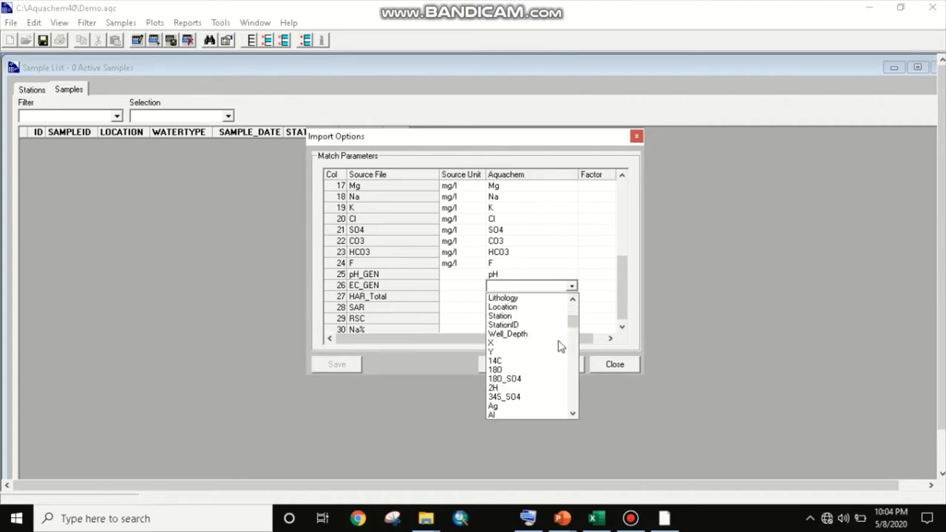
pyautogui.scroll(-6, 559, 346)
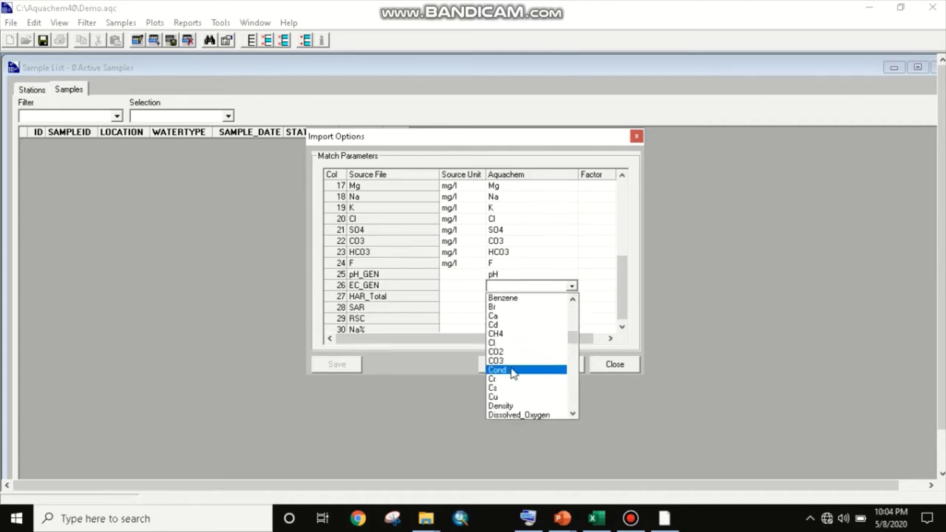
pyautogui.click(514, 371)
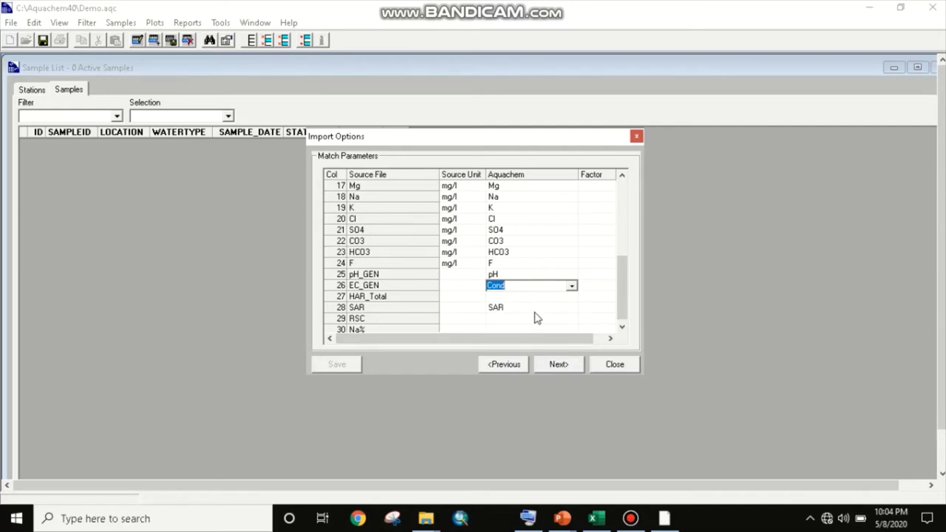
# Step: Search the Aquachem parameter list for a match to the Na% source column, leaving its match blank
pyautogui.scroll(-1, 487, 322)
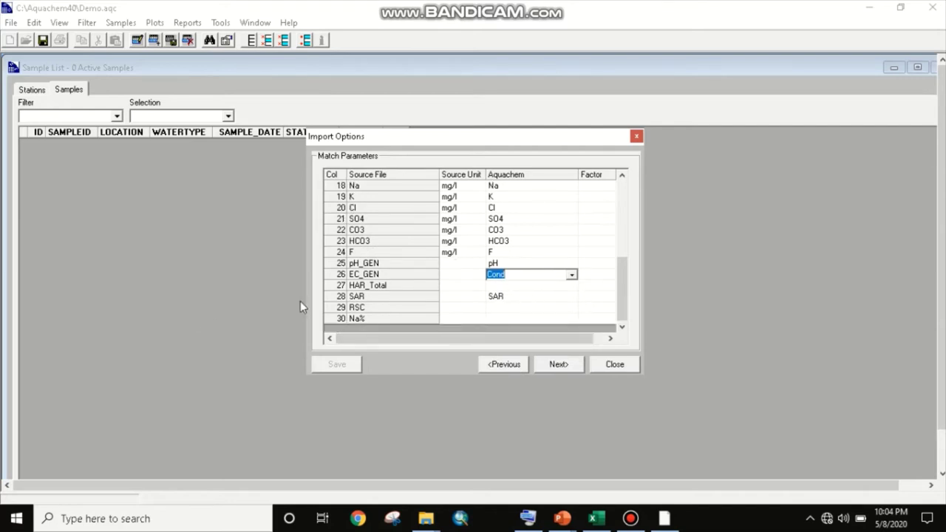
pyautogui.click(511, 319)
pyautogui.click(541, 317)
pyautogui.click(572, 319)
pyautogui.scroll(-8, 543, 376)
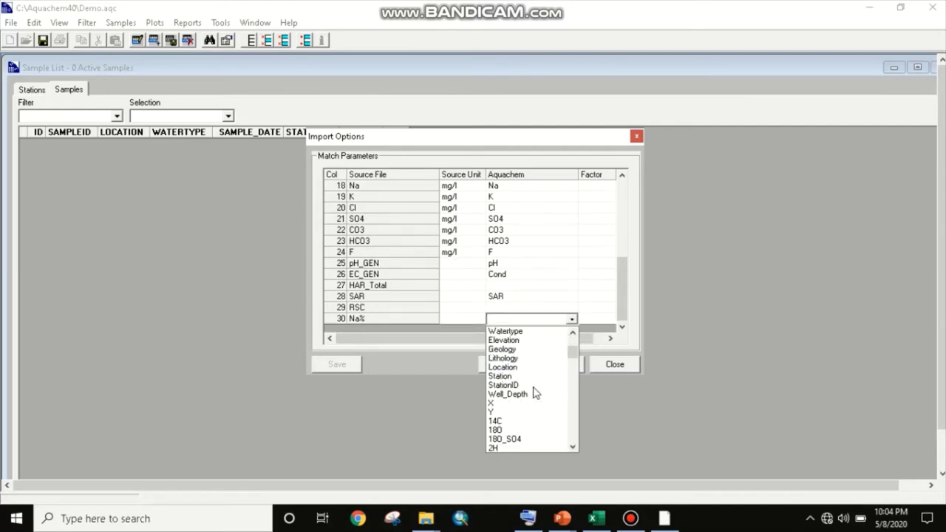
pyautogui.scroll(-15, 537, 392)
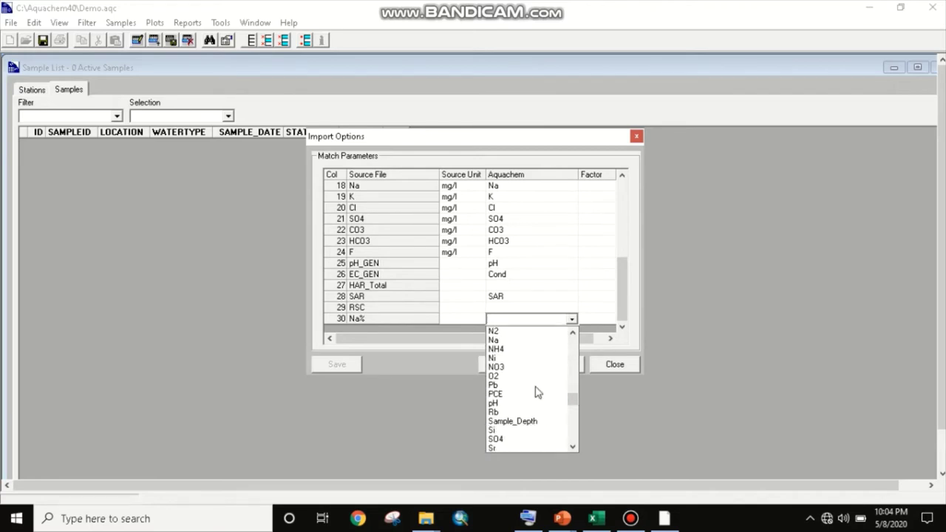
pyautogui.scroll(-4, 537, 392)
pyautogui.scroll(2, 538, 392)
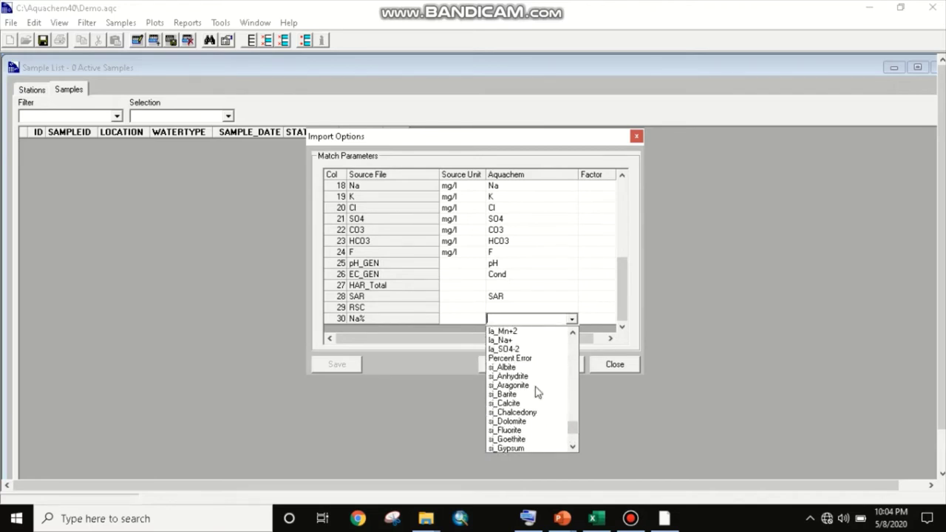
pyautogui.scroll(-2, 537, 392)
pyautogui.scroll(2, 537, 393)
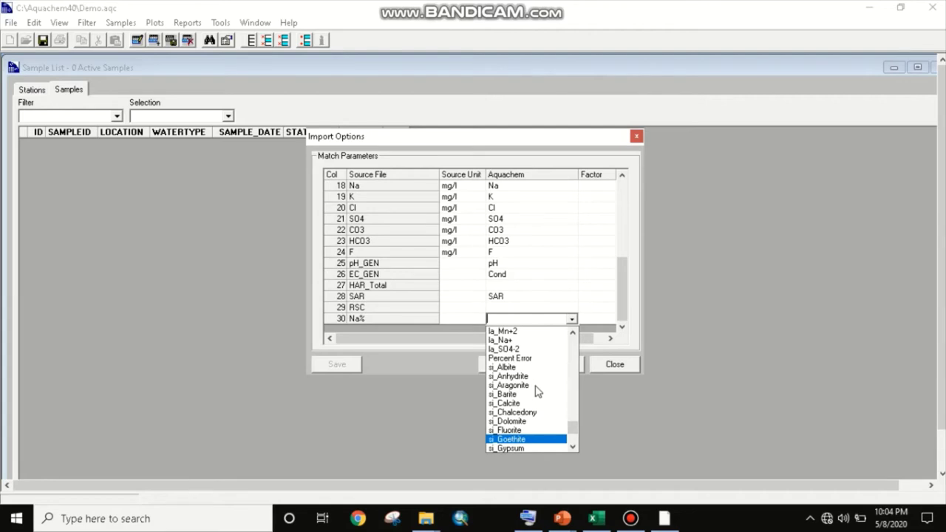
pyautogui.scroll(-3, 532, 406)
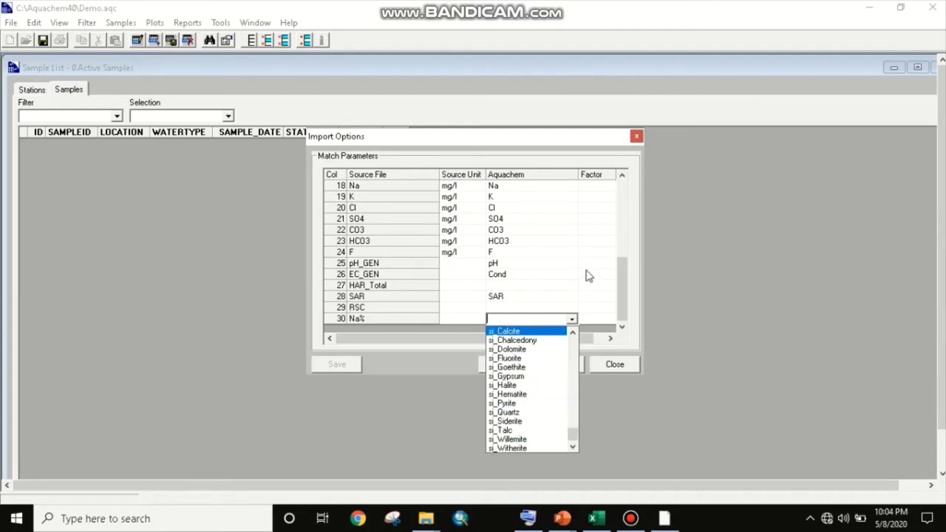
pyautogui.click(606, 302)
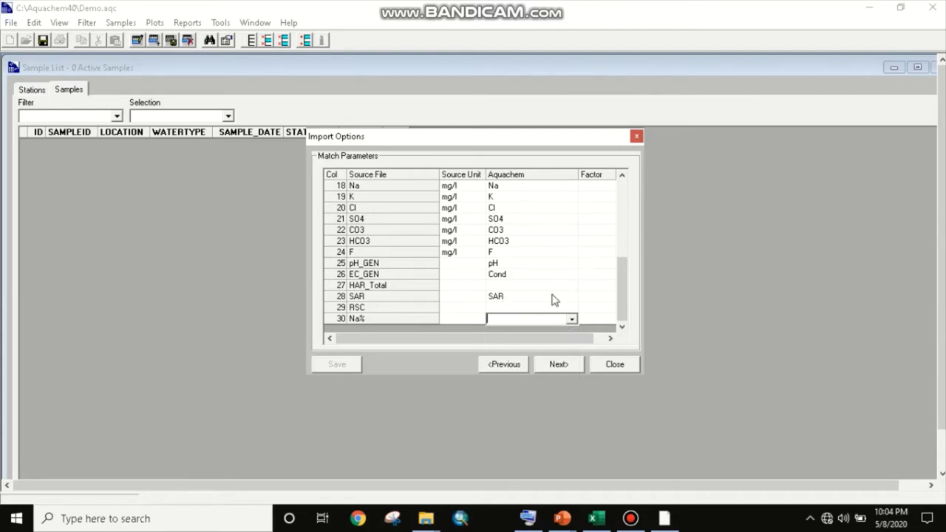
# Step: Run the import with the unmapped fields left blank and create symbols for all imported new stations
pyautogui.click(558, 365)
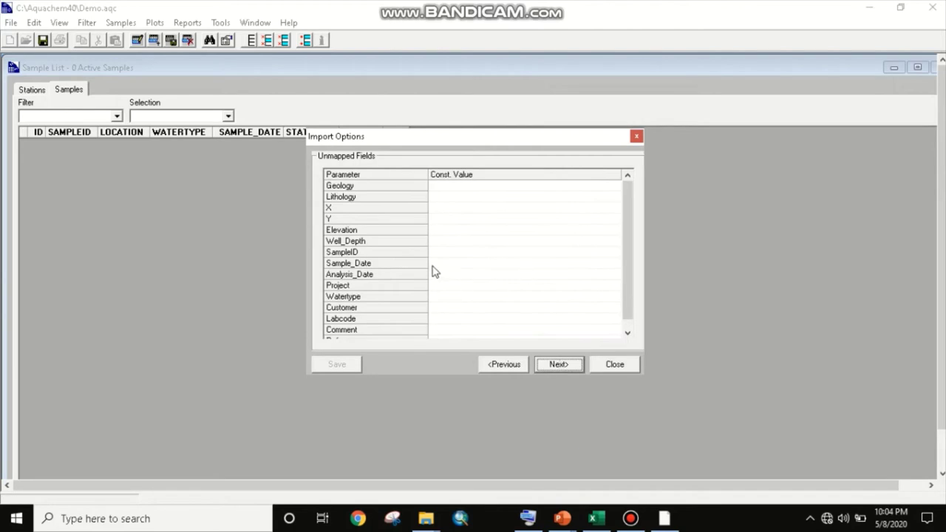
pyautogui.scroll(-1, 436, 288)
pyautogui.click(567, 365)
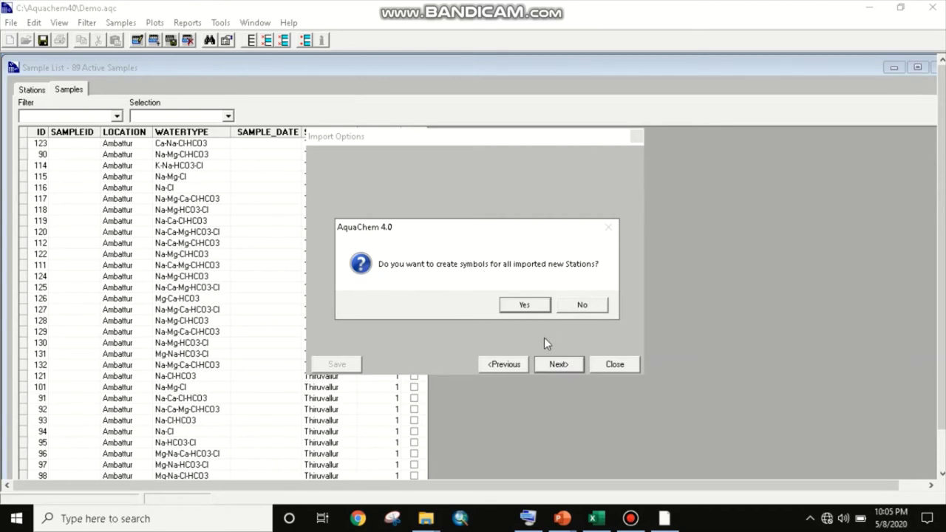
pyautogui.click(525, 306)
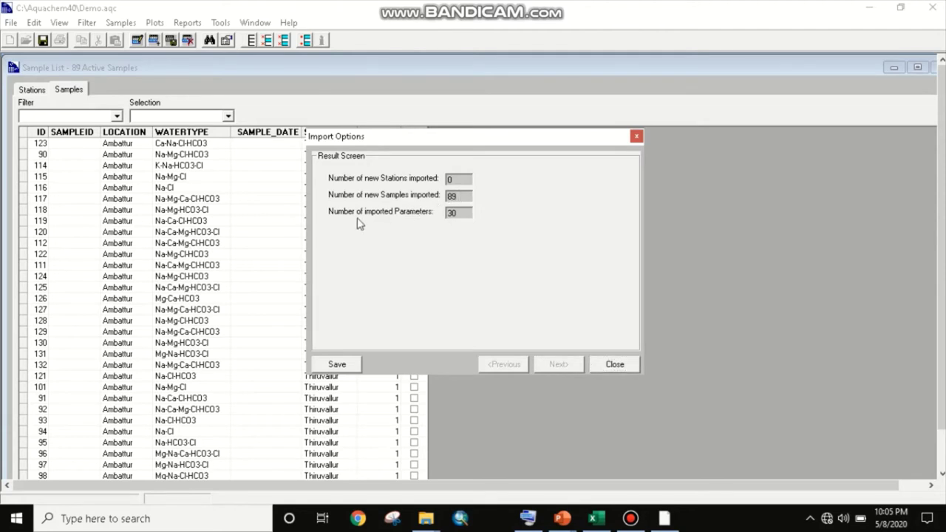
# Step: Save the import configuration as premnsn and close the import options
pyautogui.doubleClick(460, 214)
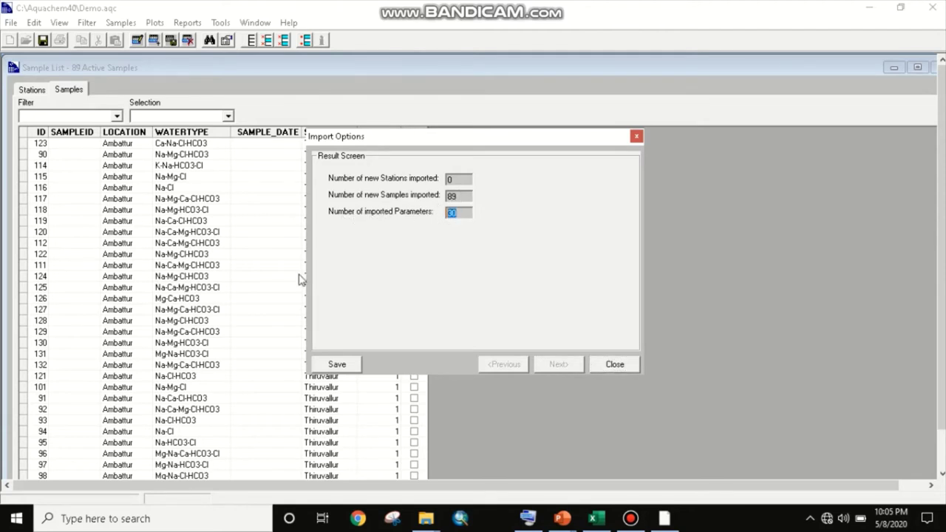
pyautogui.click(338, 364)
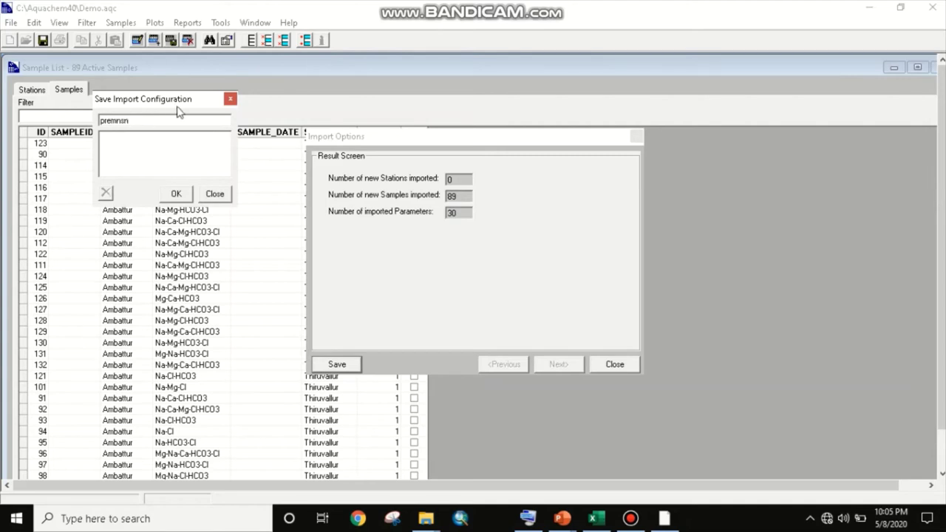
pyautogui.click(176, 194)
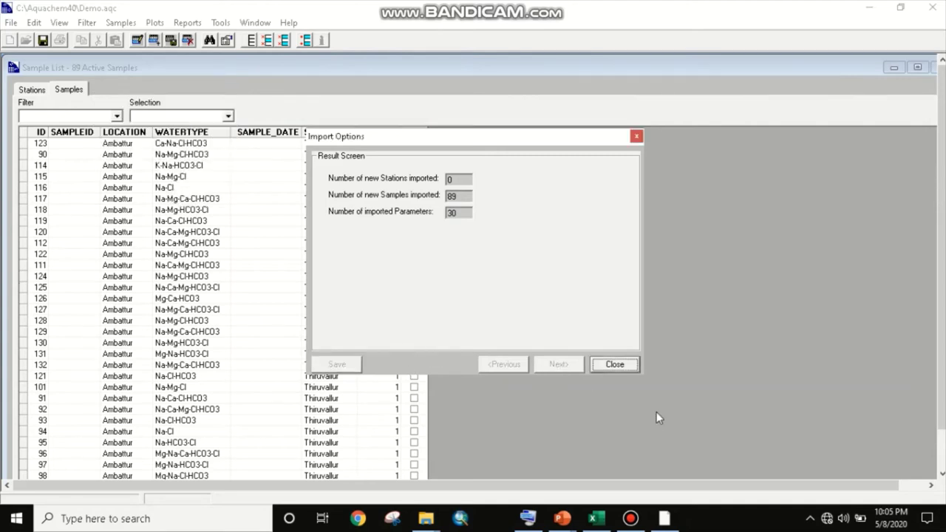
pyautogui.click(614, 364)
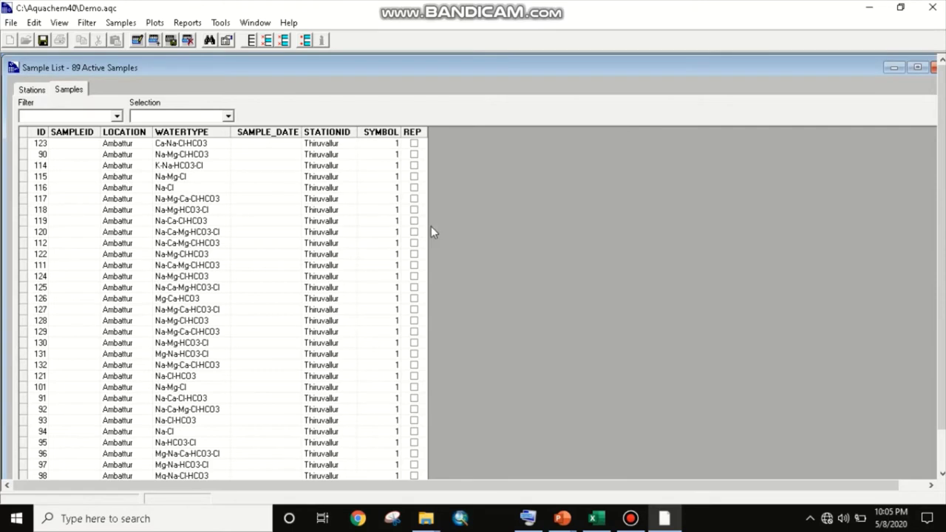
# Step: Start a new Wilcox plot from the imported samples and set its plot title to Wilcox
pyautogui.scroll(-2, 274, 321)
pyautogui.scroll(2, 271, 332)
pyautogui.scroll(-1, 235, 244)
pyautogui.scroll(1, 240, 249)
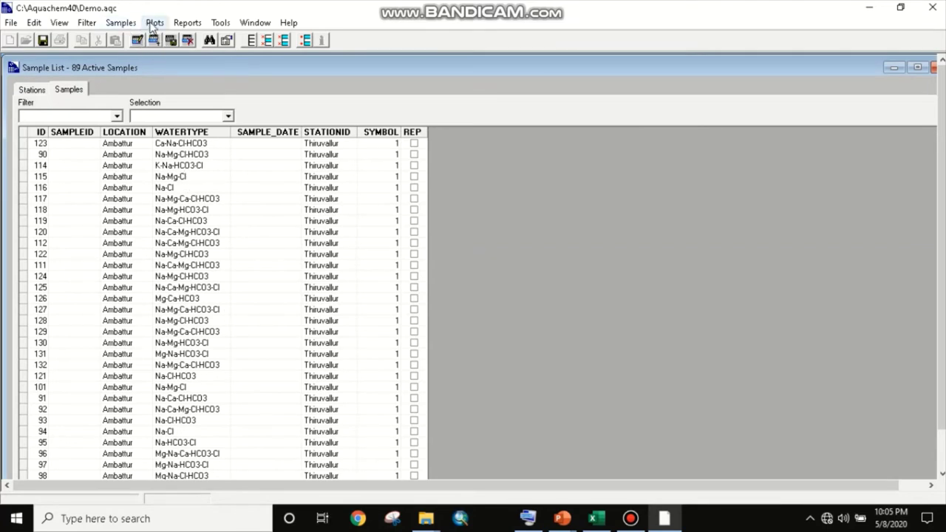
pyautogui.click(153, 23)
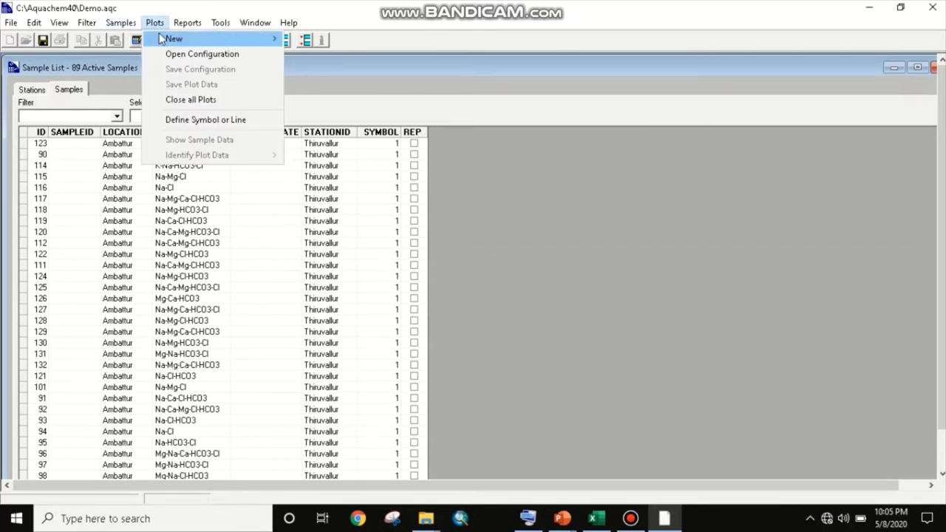
pyautogui.moveTo(160, 39)
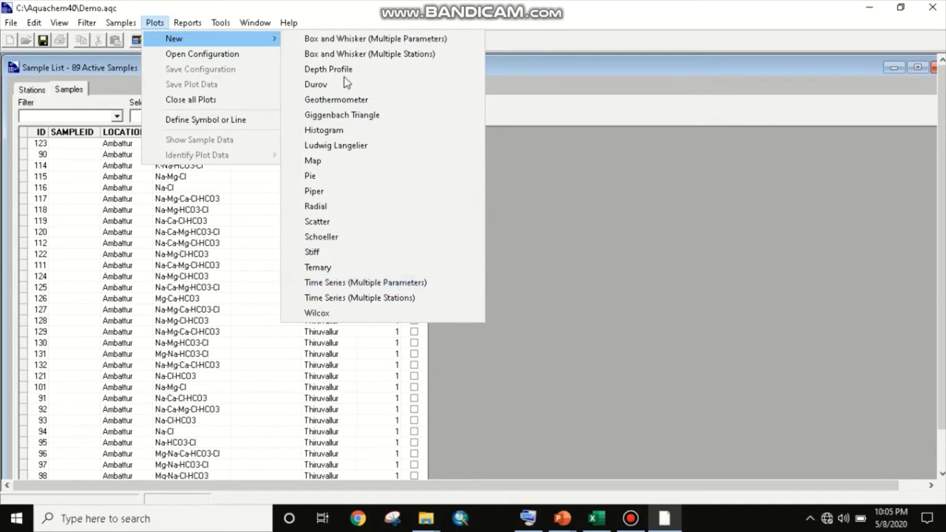
pyautogui.click(324, 315)
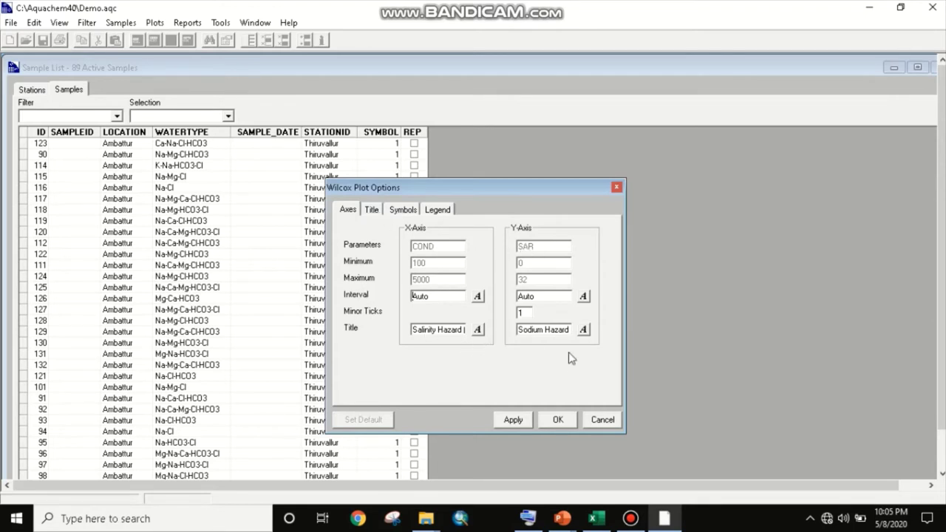
pyautogui.click(373, 211)
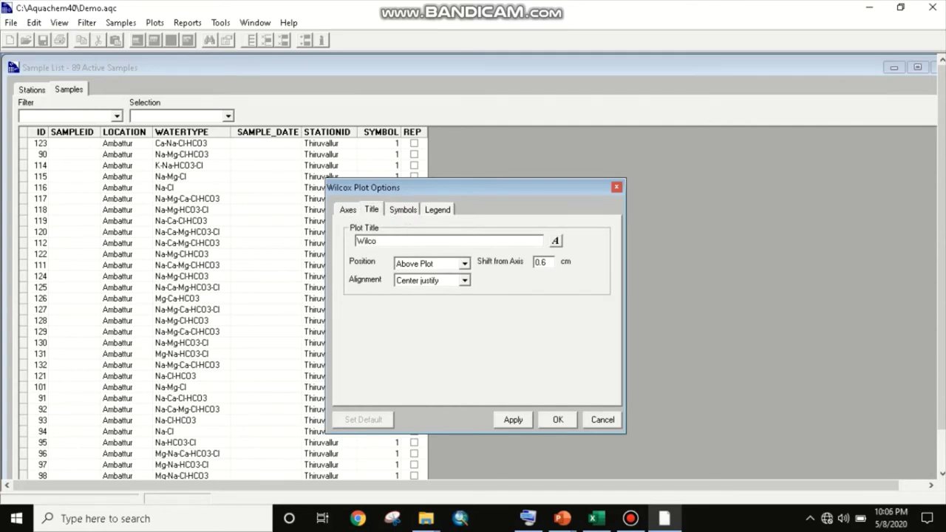
# Step: Set the symbol label parameter of the Wilcox plot to SampleID
pyautogui.click(418, 210)
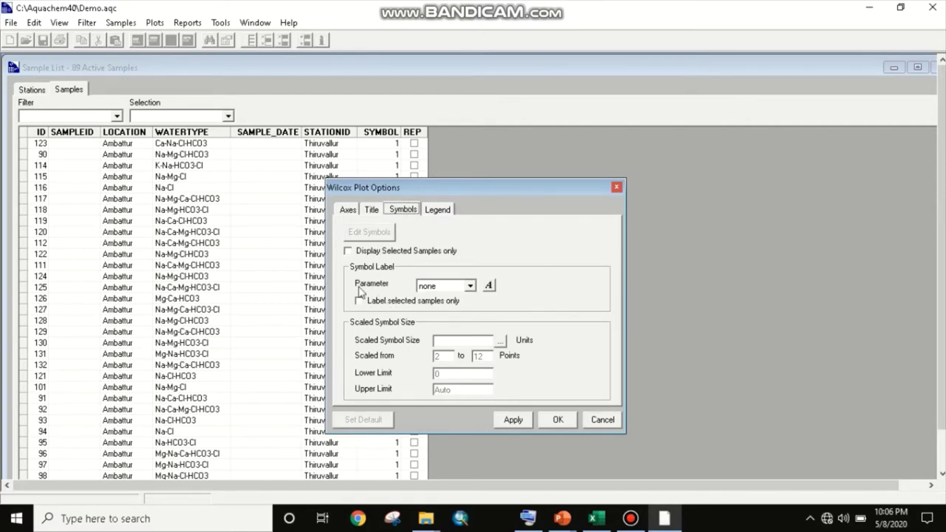
pyautogui.click(469, 286)
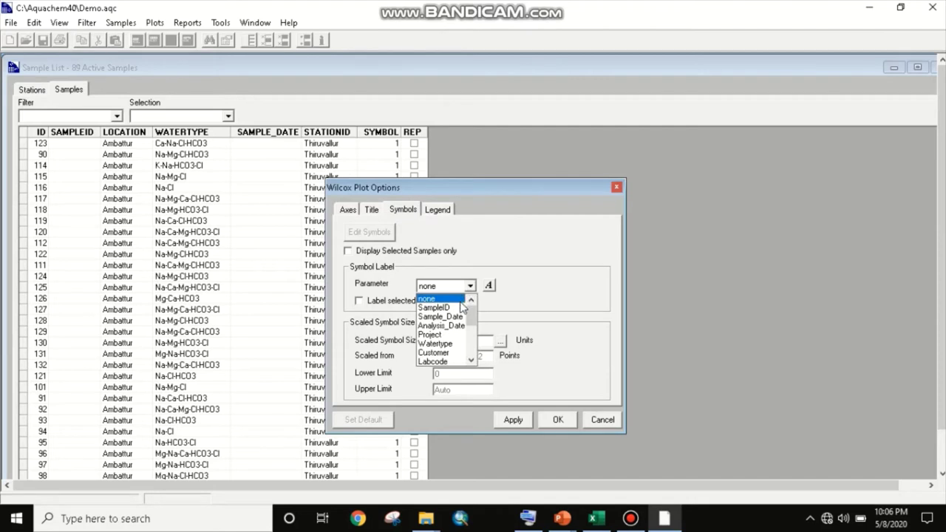
pyautogui.click(458, 307)
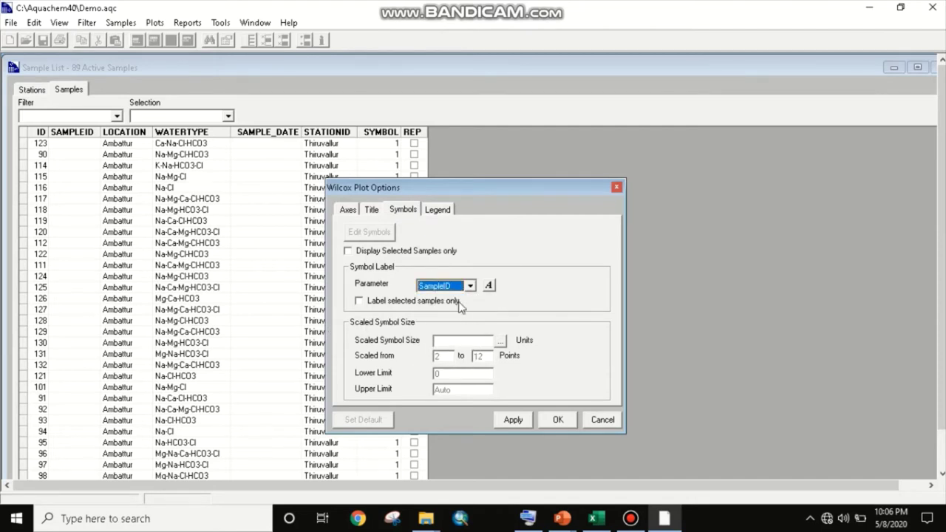
pyautogui.click(470, 288)
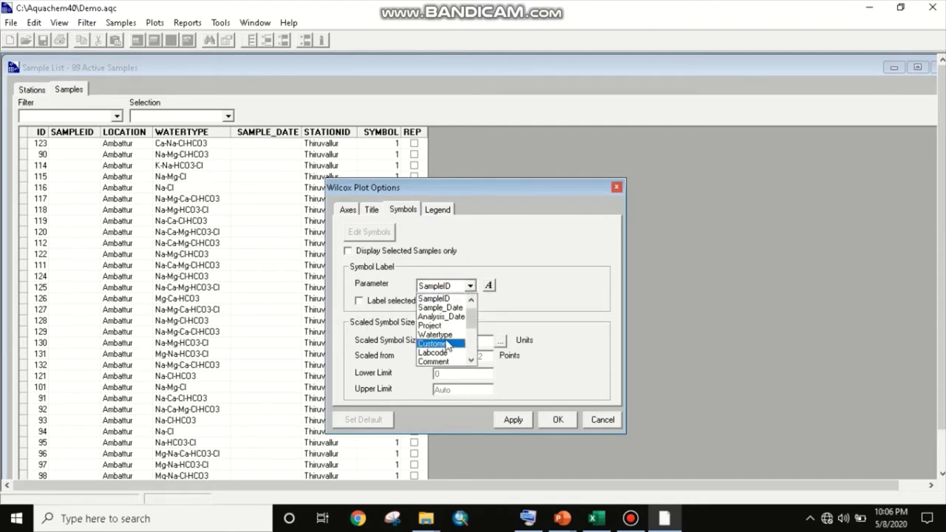
pyautogui.click(537, 263)
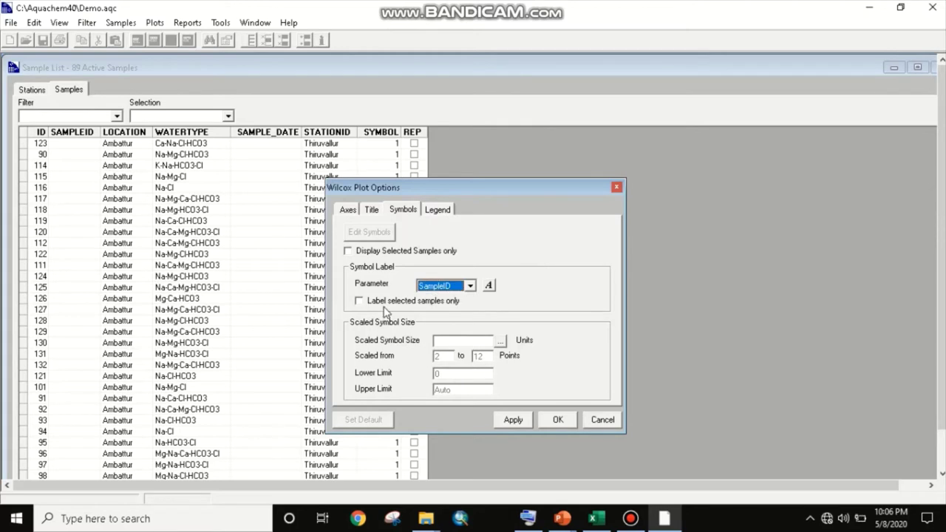
# Step: Generate the Wilcox plot with the legend settings kept and move its window over the empty area beside the sample list
pyautogui.click(437, 211)
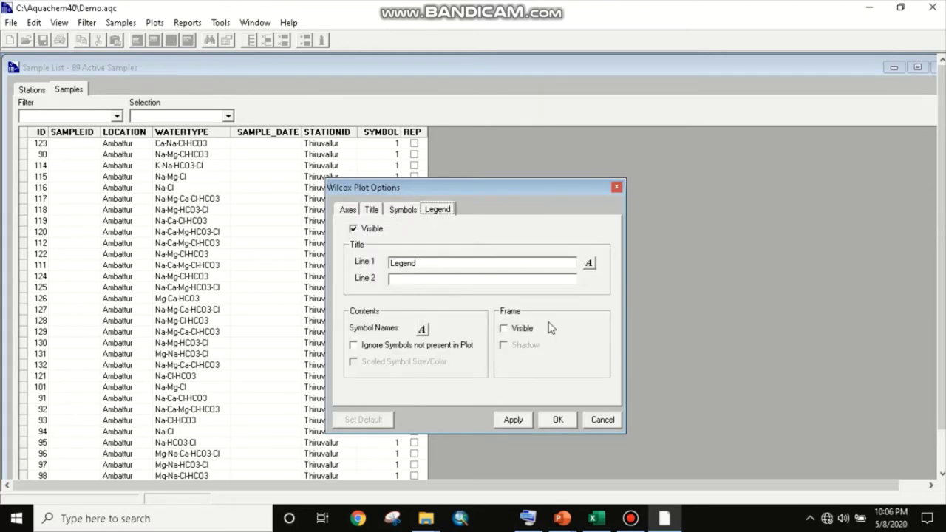
pyautogui.click(558, 420)
pyautogui.moveTo(207, 109); pyautogui.dragTo(572, 146)
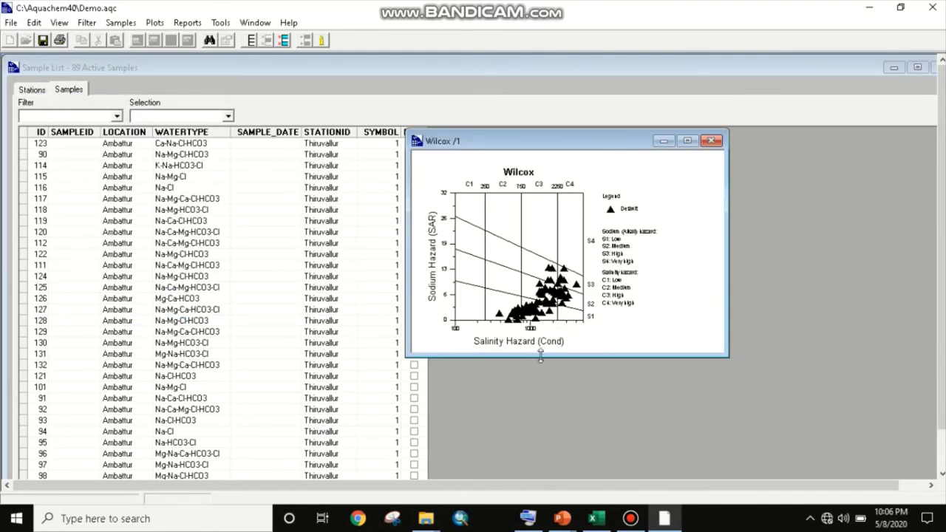
# Step: Enlarge the Wilcox plot window and move it so it partly covers the sample list
pyautogui.moveTo(540, 356); pyautogui.dragTo(536, 428)
pyautogui.moveTo(406, 293); pyautogui.dragTo(331, 302)
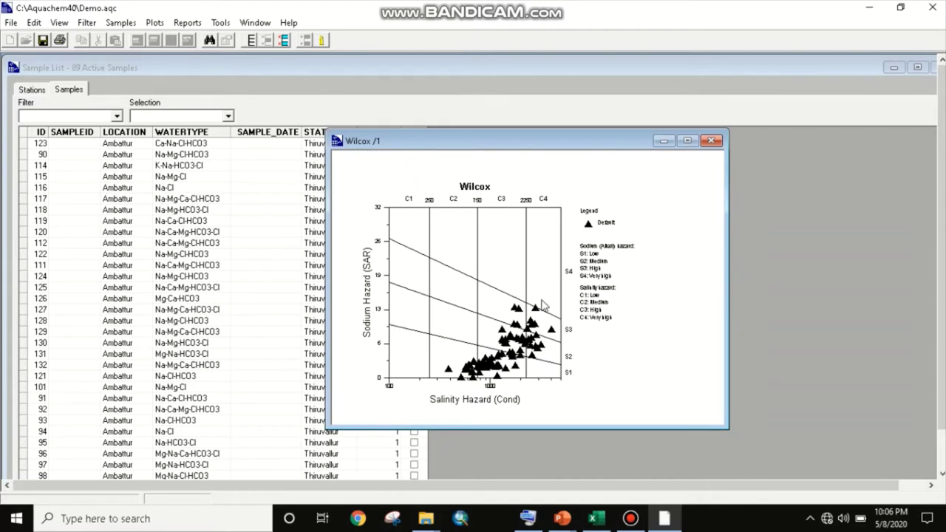
pyautogui.moveTo(473, 142); pyautogui.dragTo(425, 131)
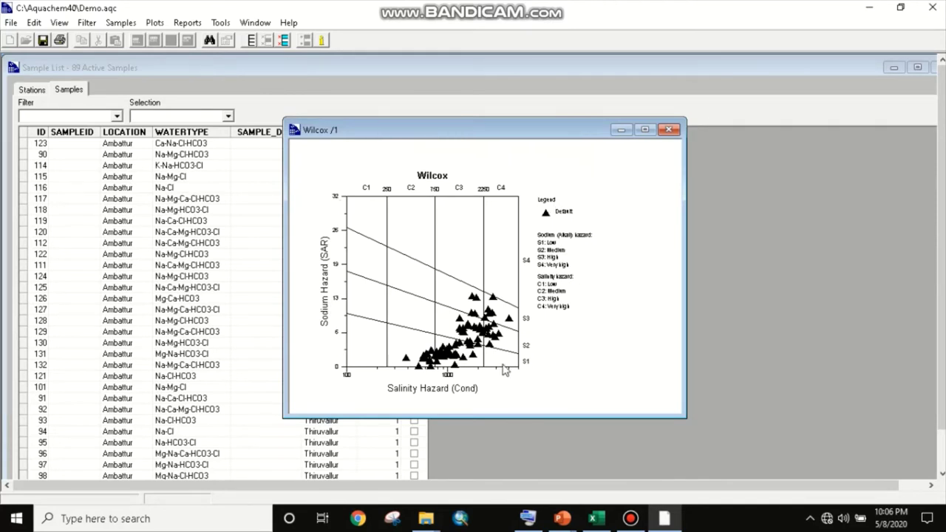
pyautogui.moveTo(519, 417); pyautogui.dragTo(519, 436)
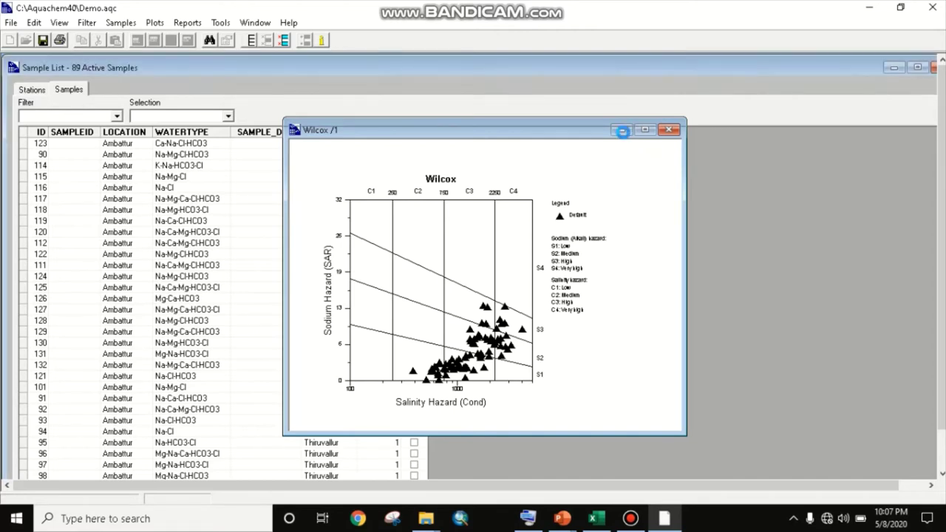
# Step: Minimize the Wilcox plot and the AquaChem window, and switch to Chrome
pyautogui.click(621, 130)
pyautogui.click(869, 7)
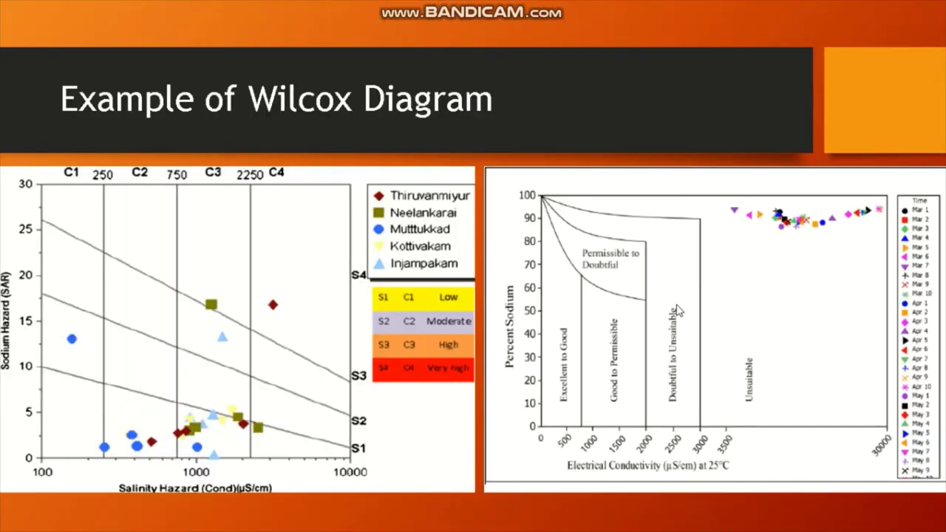
pyautogui.press('super')
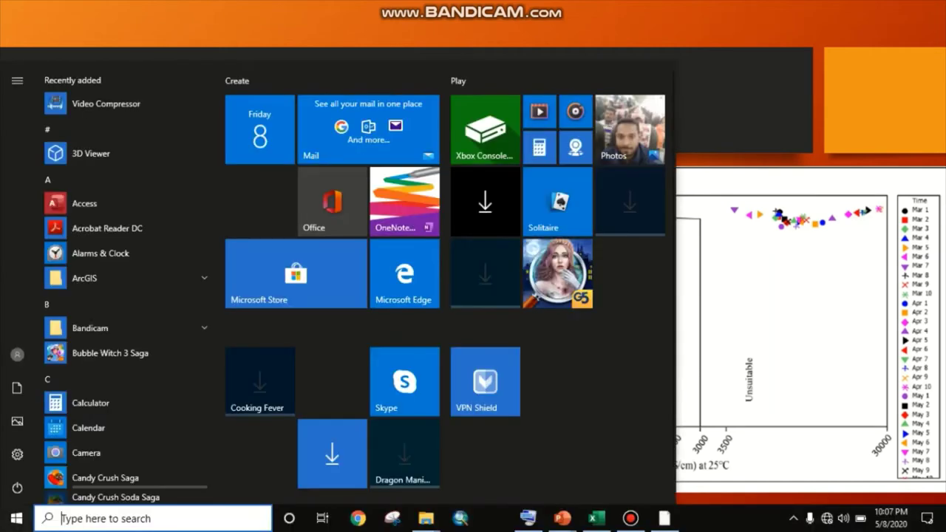
pyautogui.click(358, 521)
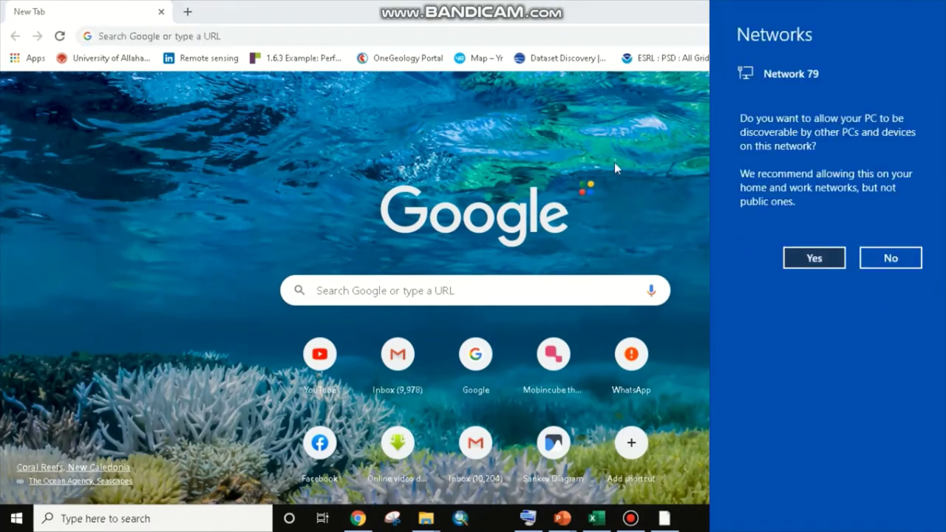
# Step: Bring up the on-screen keyboard, search Google for "diagrammes", and minimize the keyboard
pyautogui.click(393, 35)
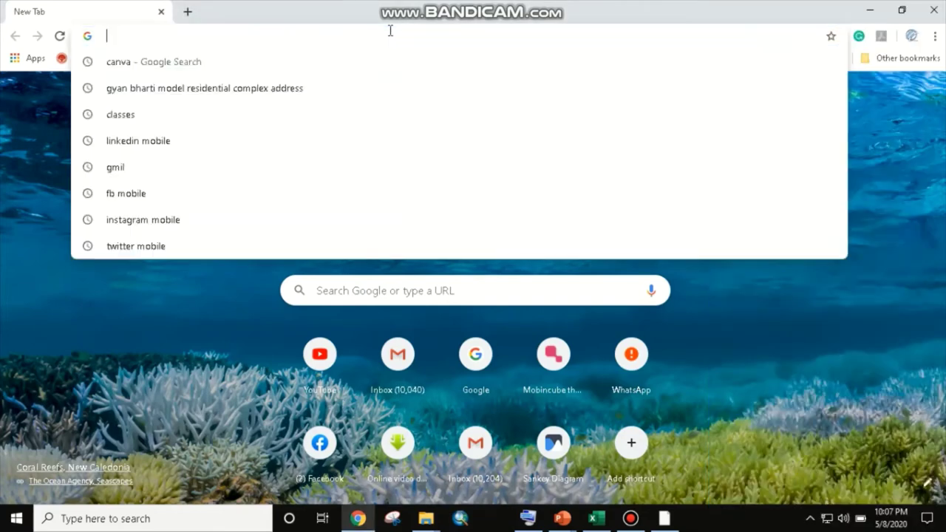
pyautogui.write('di')
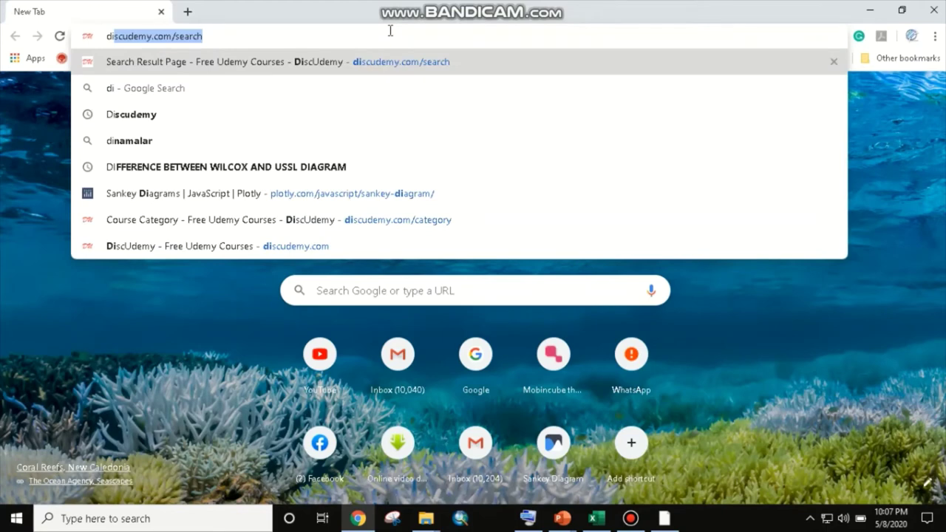
pyautogui.click(527, 518)
pyautogui.click(221, 35)
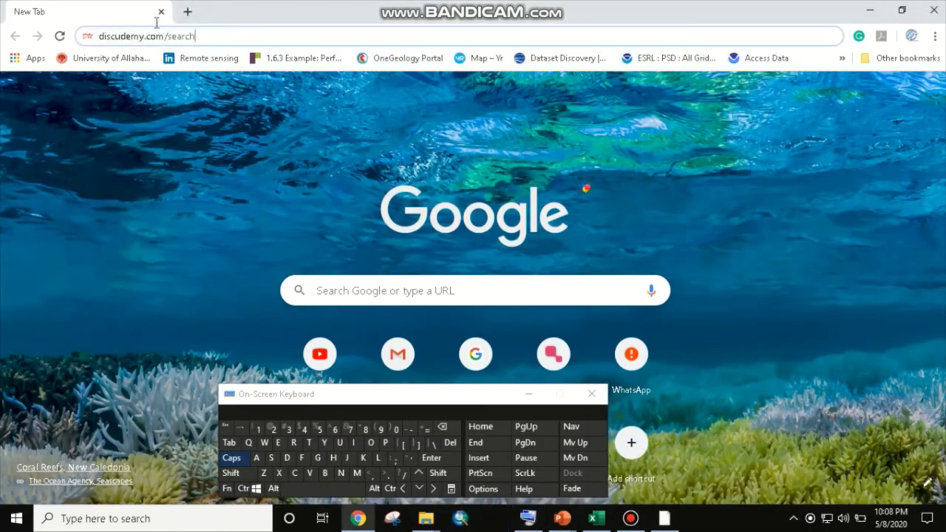
pyautogui.press('BackSpace')
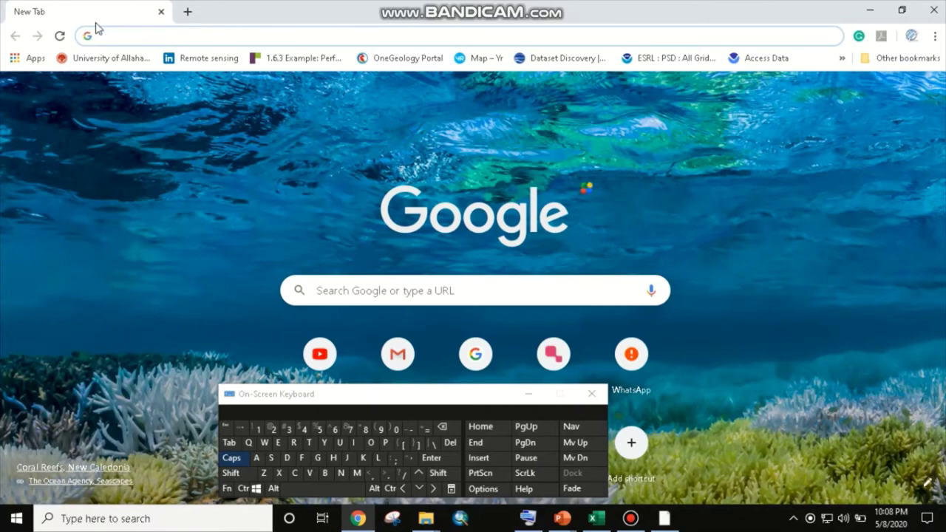
pyautogui.write('di')
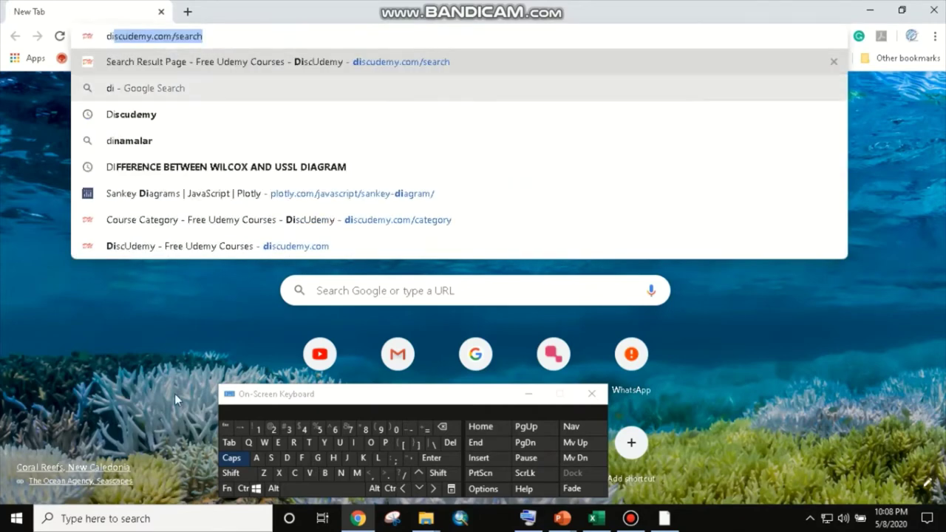
pyautogui.click(257, 458)
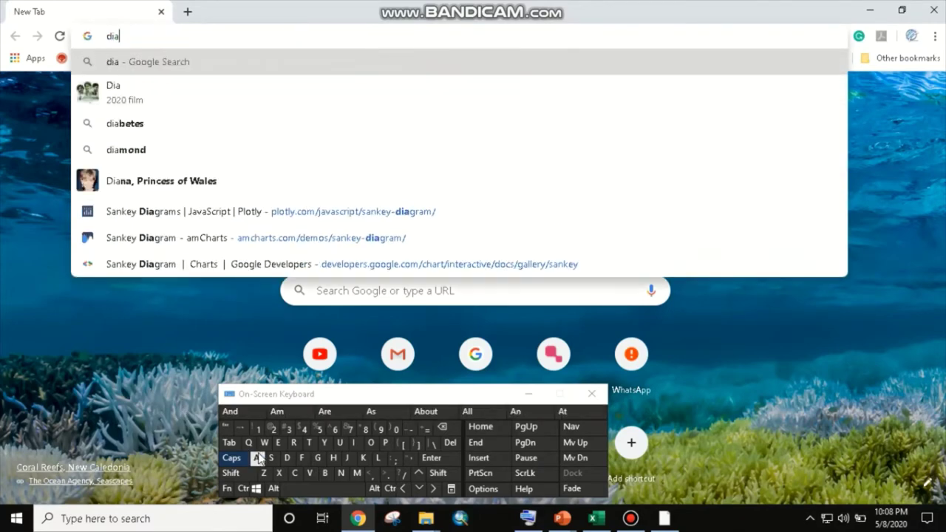
pyautogui.write('gr')
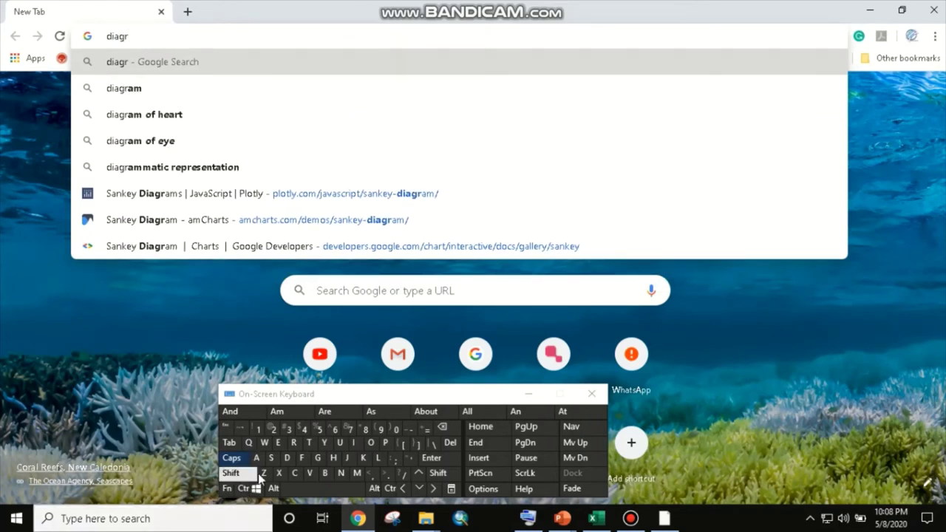
pyautogui.click(255, 456)
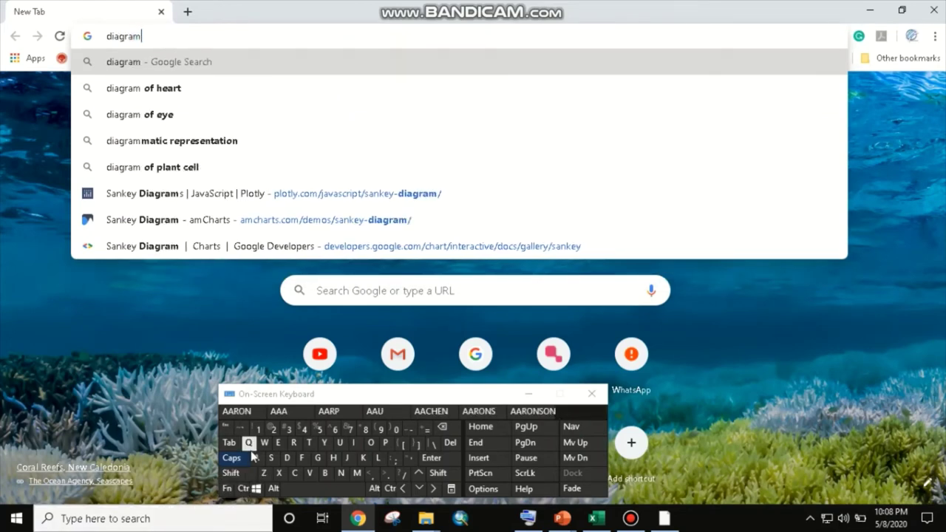
pyautogui.write('mes')
pyautogui.press('Return')
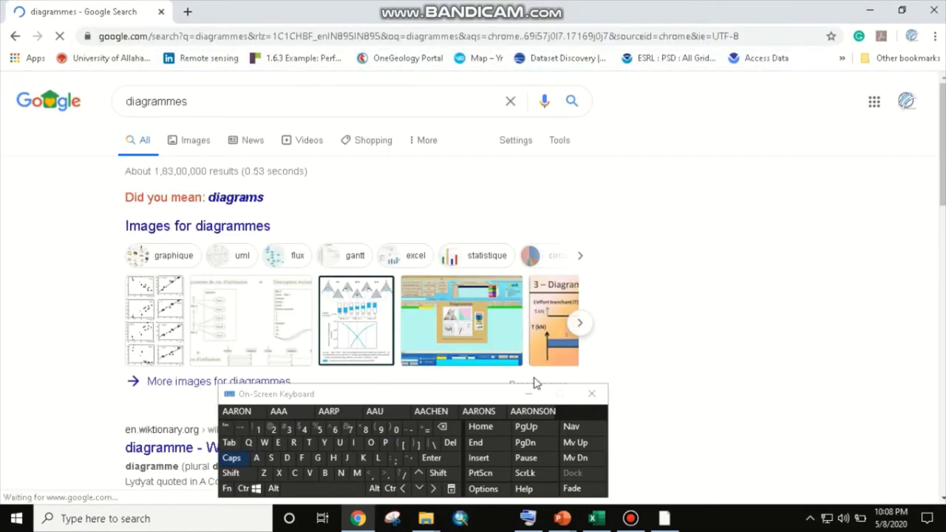
pyautogui.click(529, 393)
# Step: Open the "liens - lha-avignon" search result in a new tab and switch to that tab
pyautogui.scroll(-4, 458, 419)
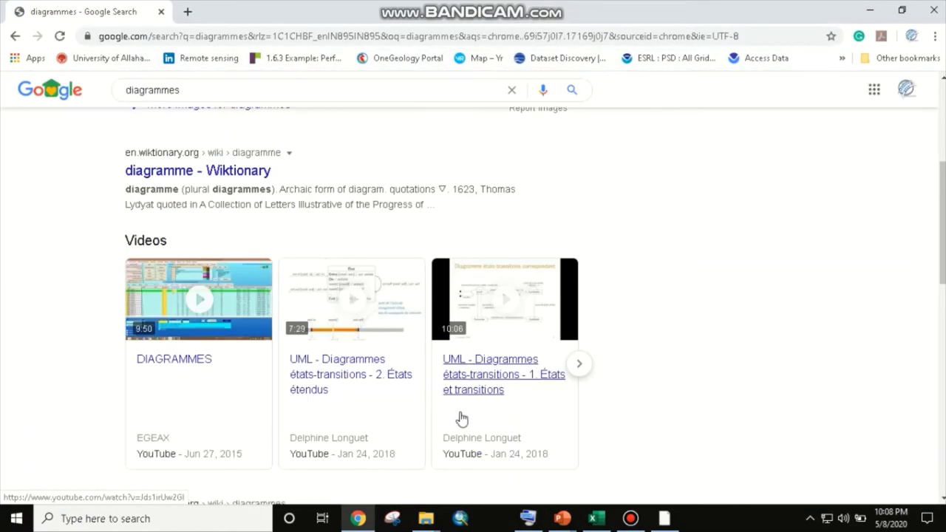
pyautogui.scroll(1, 460, 416)
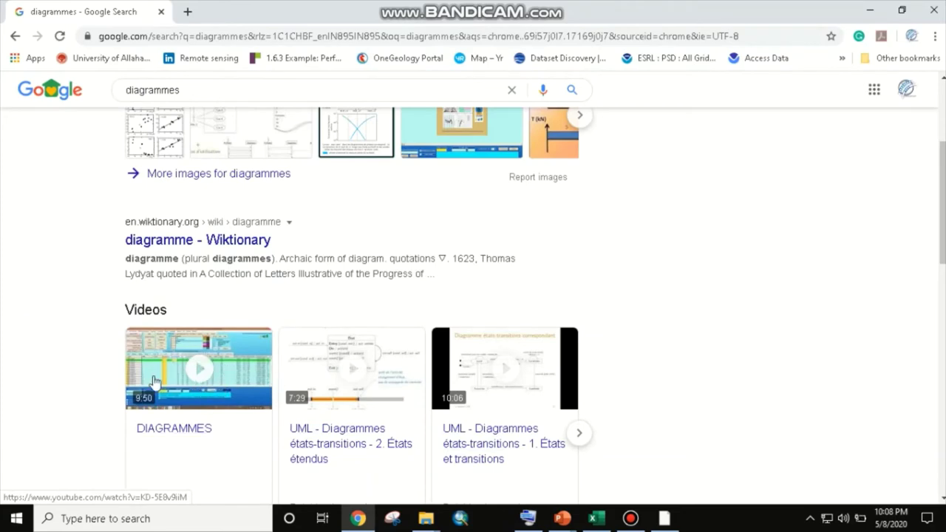
pyautogui.scroll(-5, 222, 373)
pyautogui.scroll(-3, 268, 377)
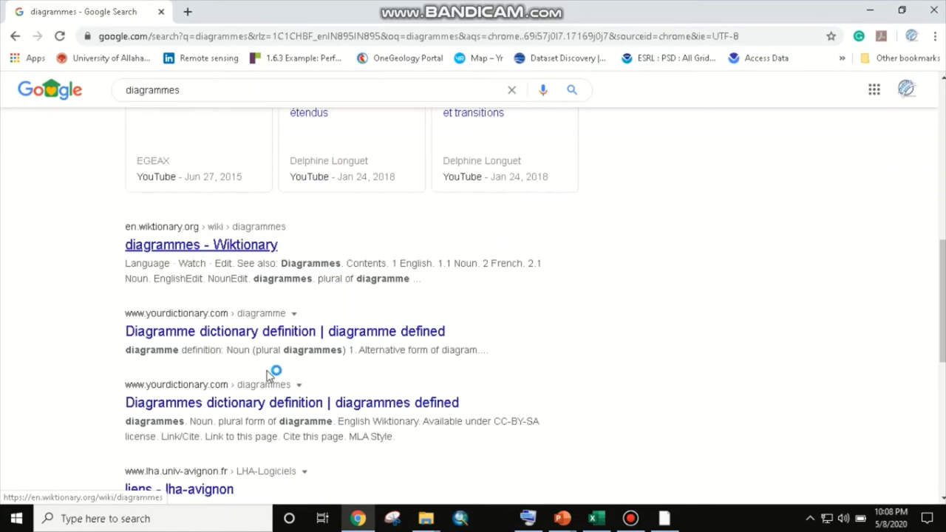
pyautogui.scroll(-2, 278, 365)
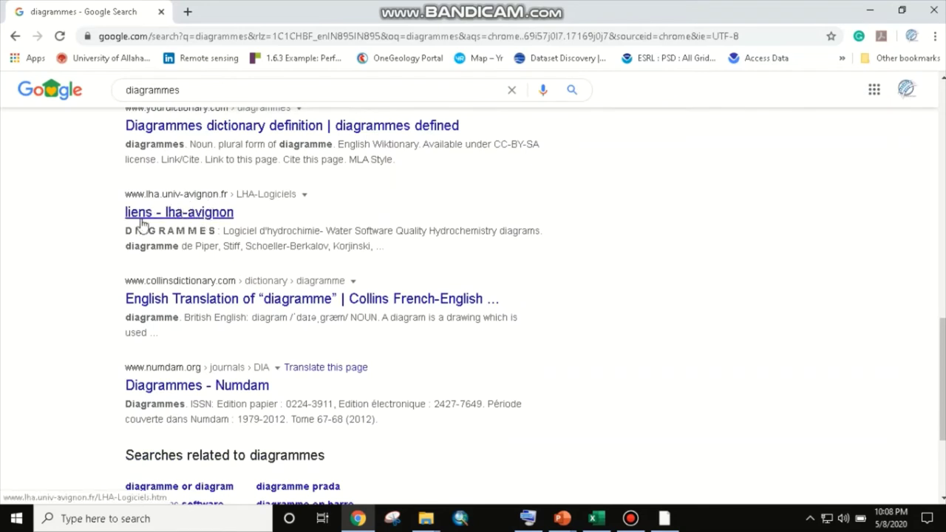
pyautogui.rightClick(216, 218)
pyautogui.click(237, 225)
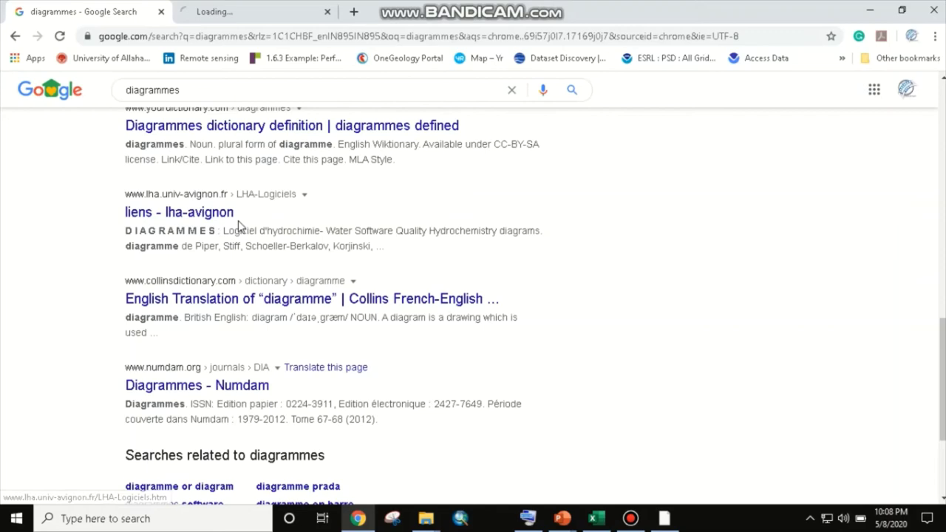
pyautogui.click(277, 9)
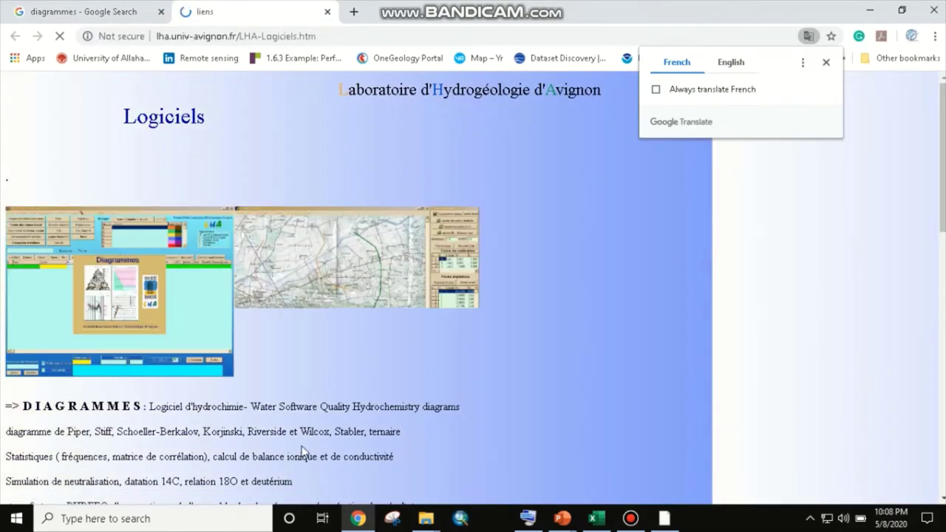
# Step: Translate the Avignon hydrogeology software page to English and download the Diagrammes setup file
pyautogui.click(731, 62)
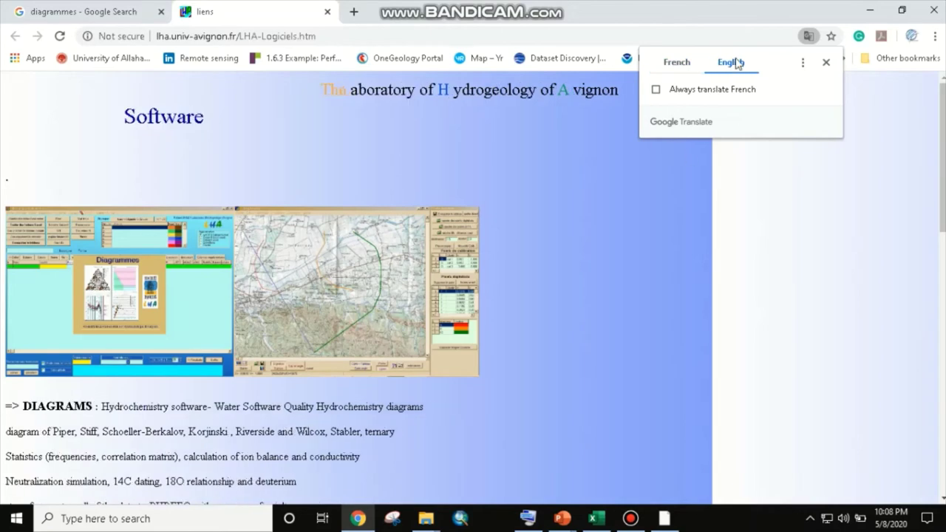
pyautogui.scroll(-4, 552, 302)
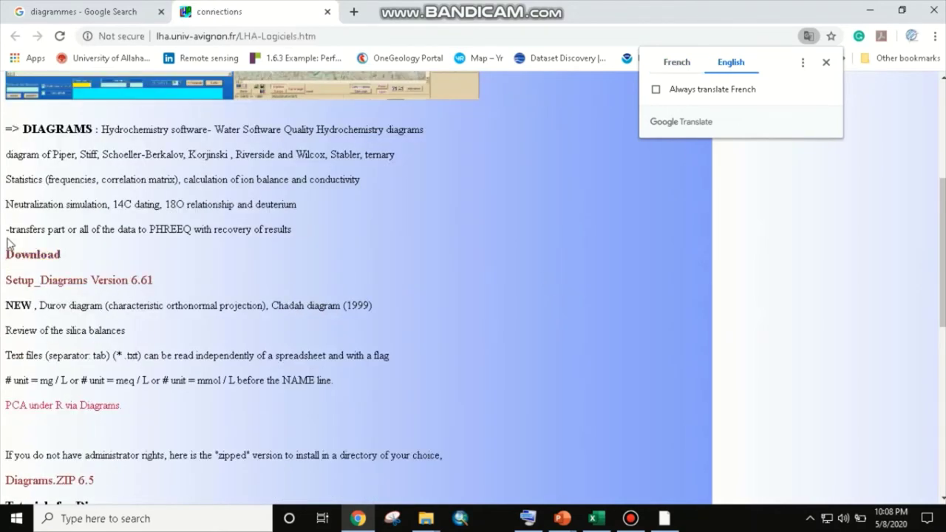
pyautogui.click(43, 258)
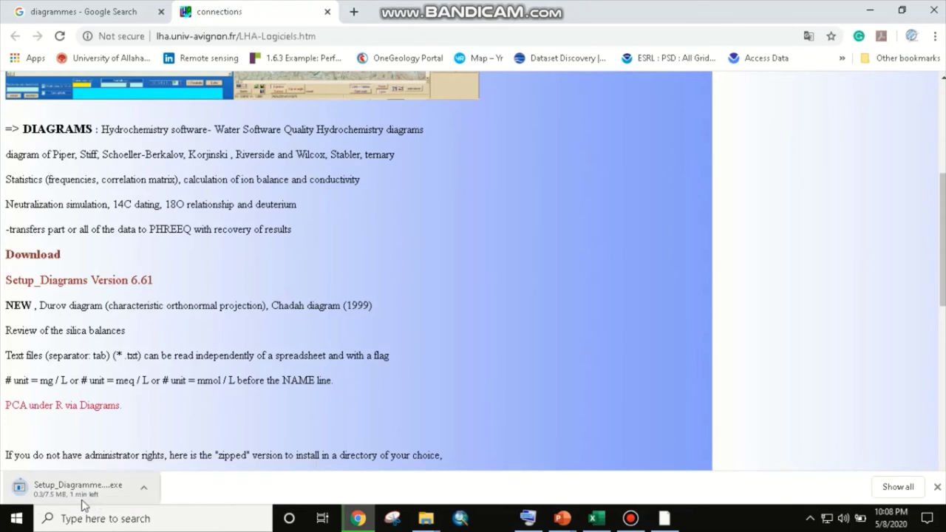
pyautogui.click(48, 480)
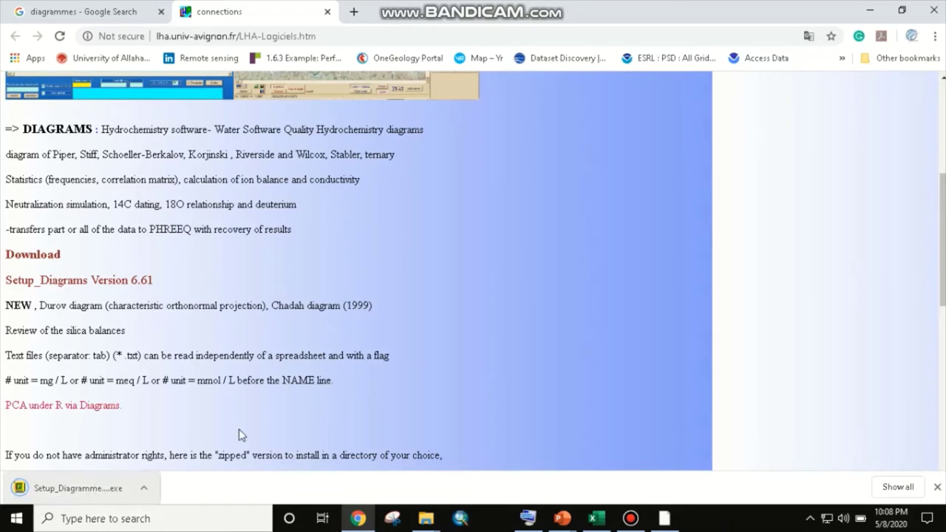
# Step: Search Windows for "diagrammes" and launch the Diagrammes app
pyautogui.click(158, 518)
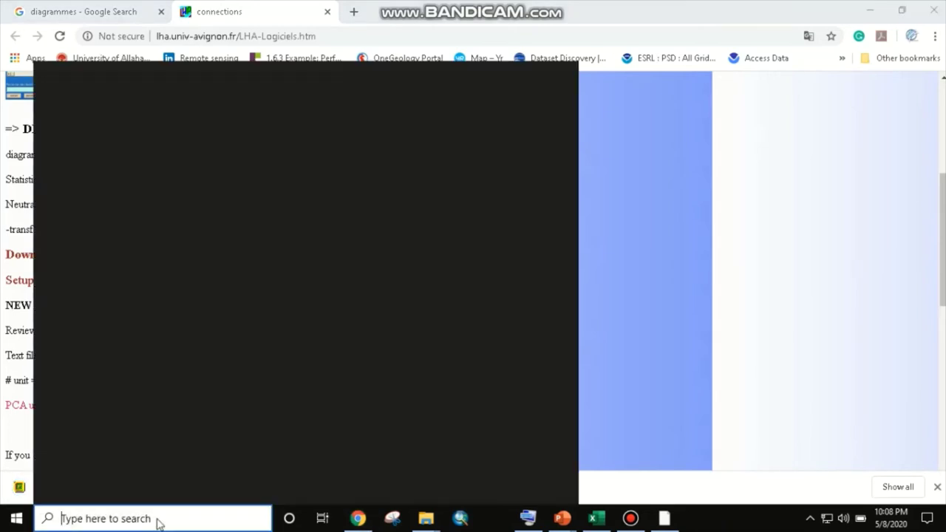
pyautogui.write('diagrammes')
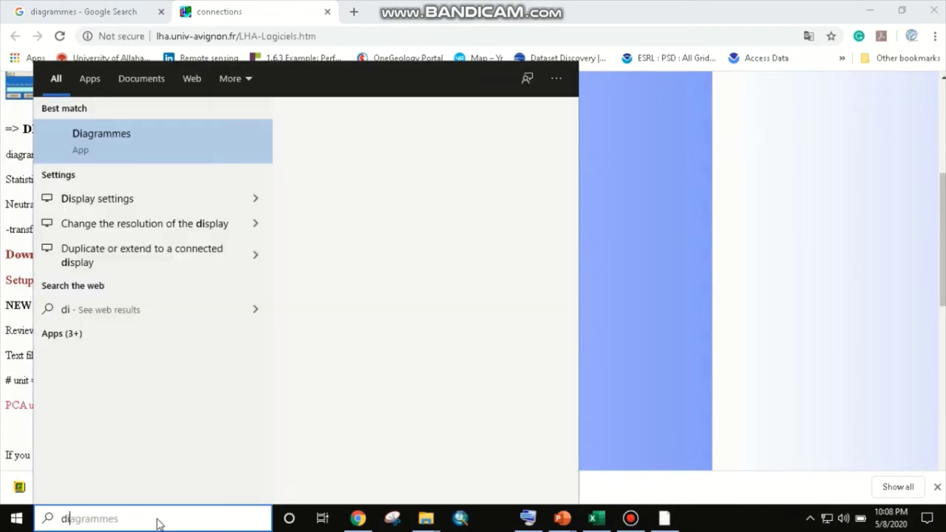
pyautogui.click(132, 138)
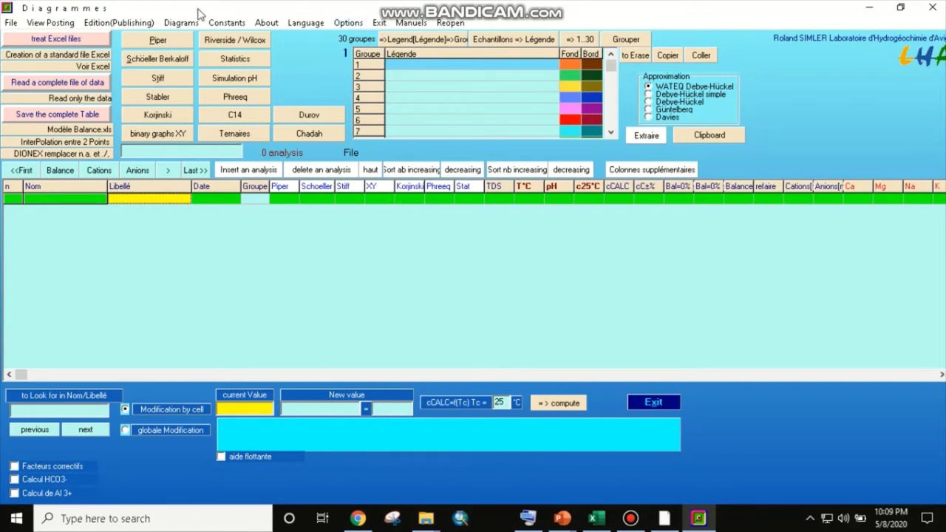
# Step: Set the Diagrammes interface language to English and check that it is the selected language
pyautogui.click(306, 24)
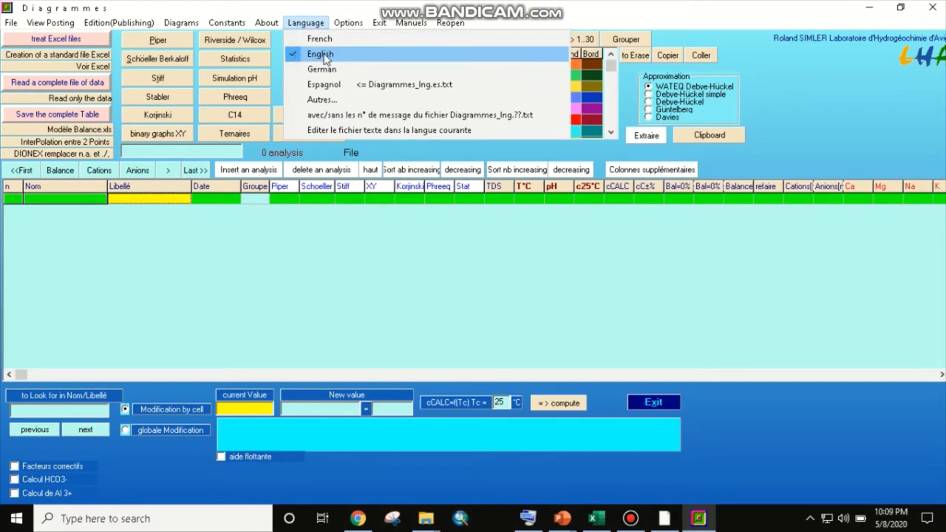
pyautogui.click(323, 57)
pyautogui.click(305, 22)
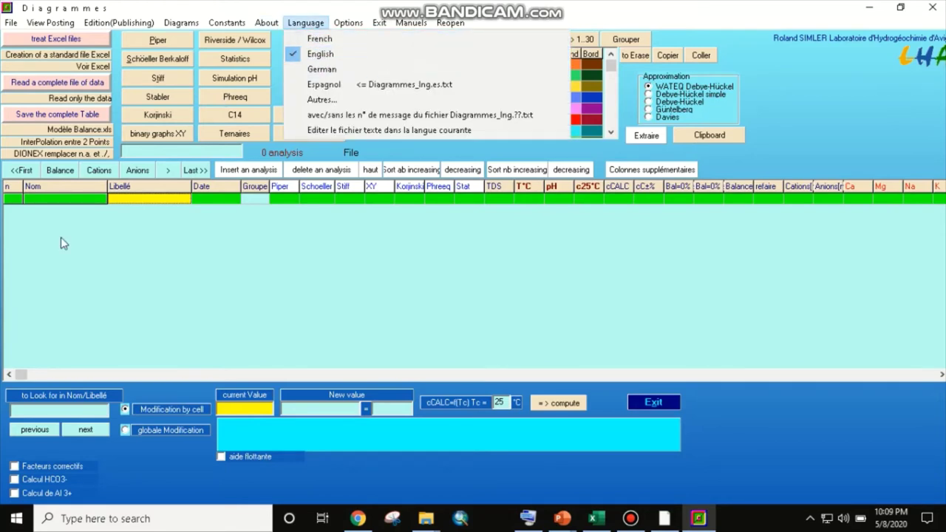
pyautogui.click(189, 255)
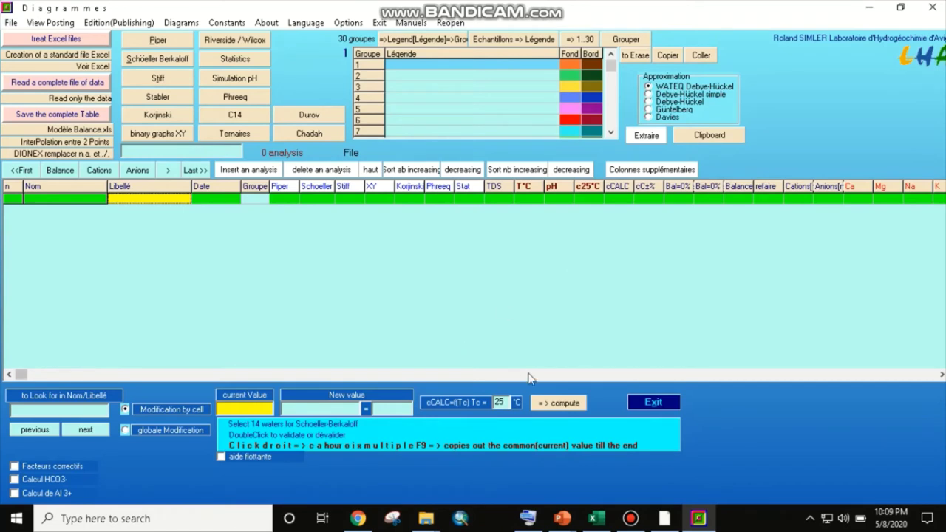
# Step: Open the data file 2015_waterquality.dia from the Water_quality_data folder
pyautogui.moveTo(21, 376)
pyautogui.mouseDown()
pyautogui.moveTo(147, 381)
pyautogui.moveTo(8, 367)
pyautogui.mouseUp()
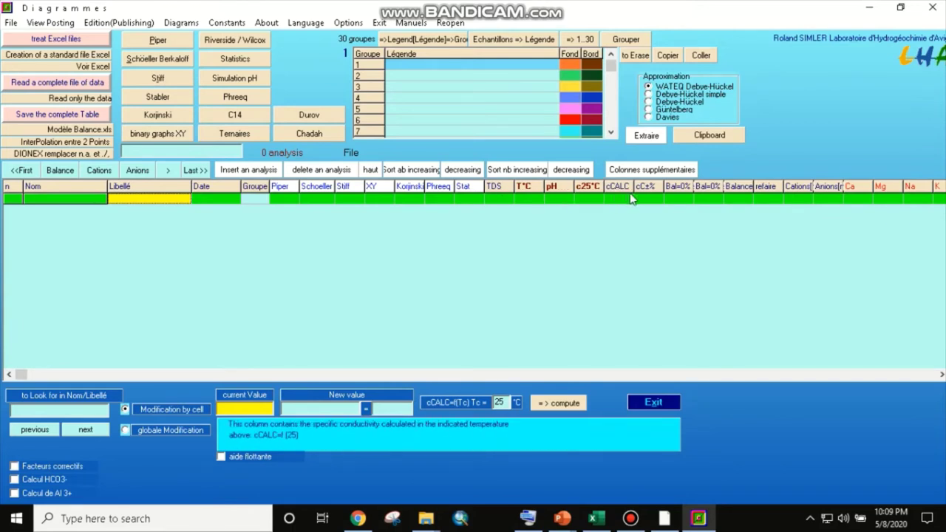
pyautogui.click(941, 374)
pyautogui.click(941, 375)
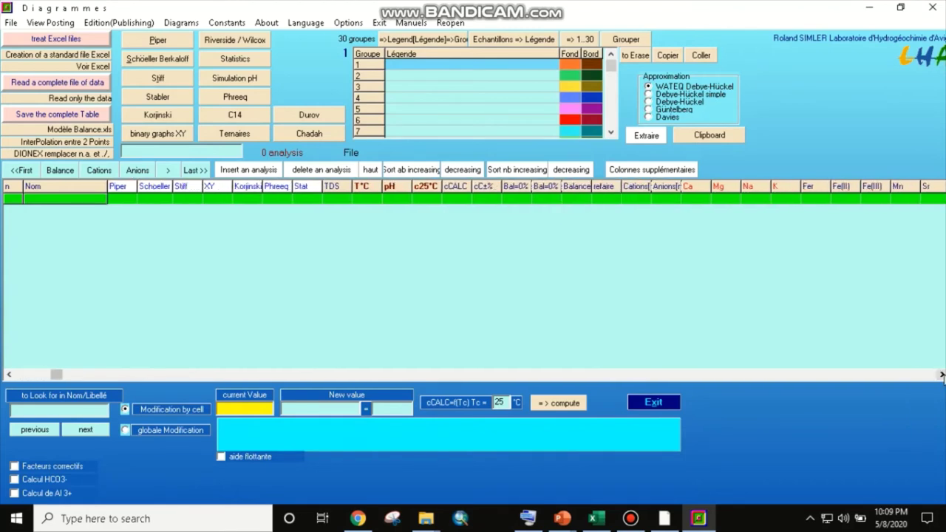
pyautogui.moveTo(58, 375); pyautogui.dragTo(20, 375)
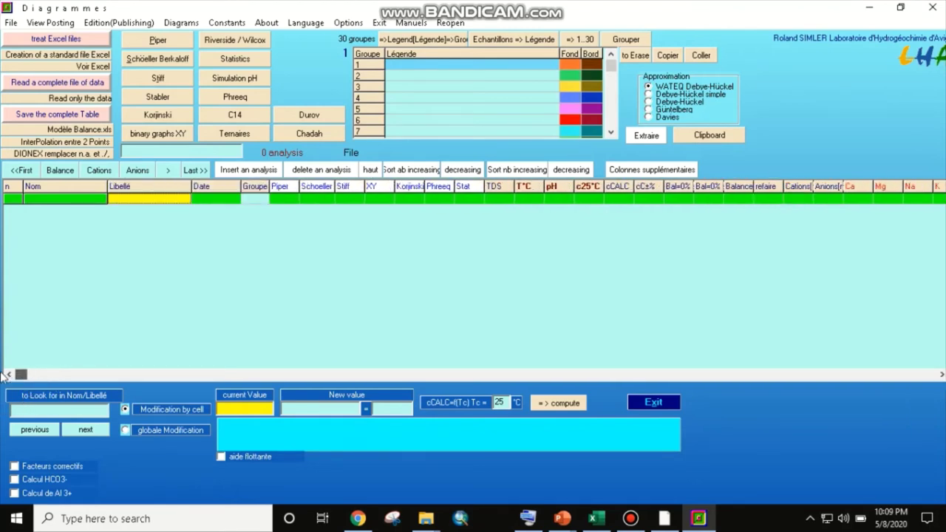
pyautogui.click(11, 23)
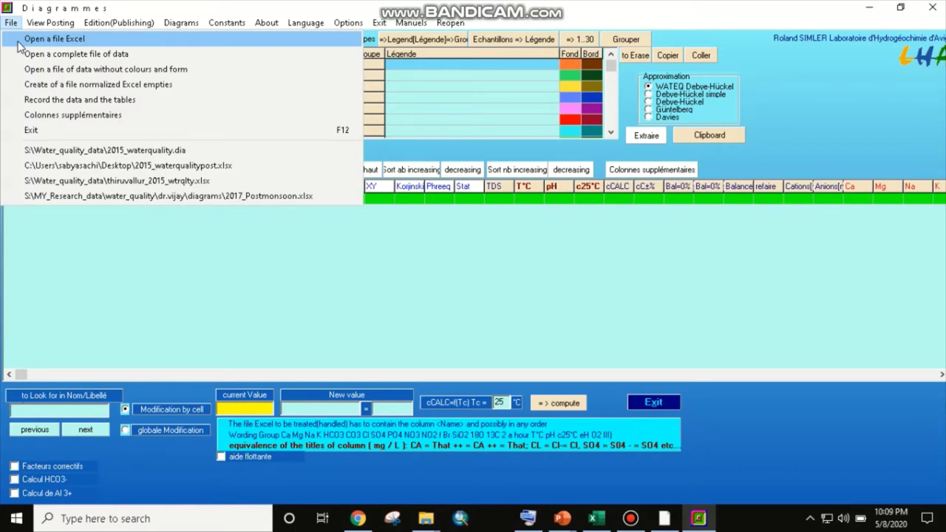
pyautogui.click(19, 41)
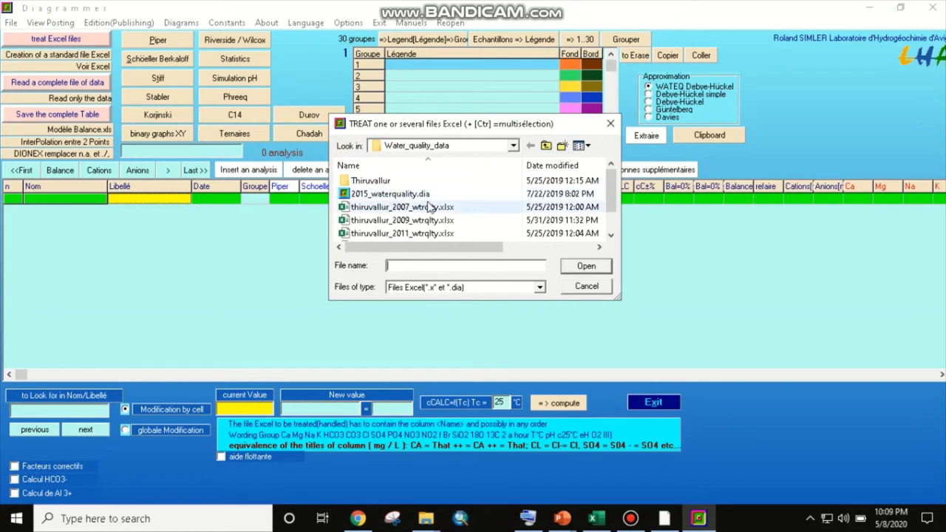
pyautogui.click(391, 194)
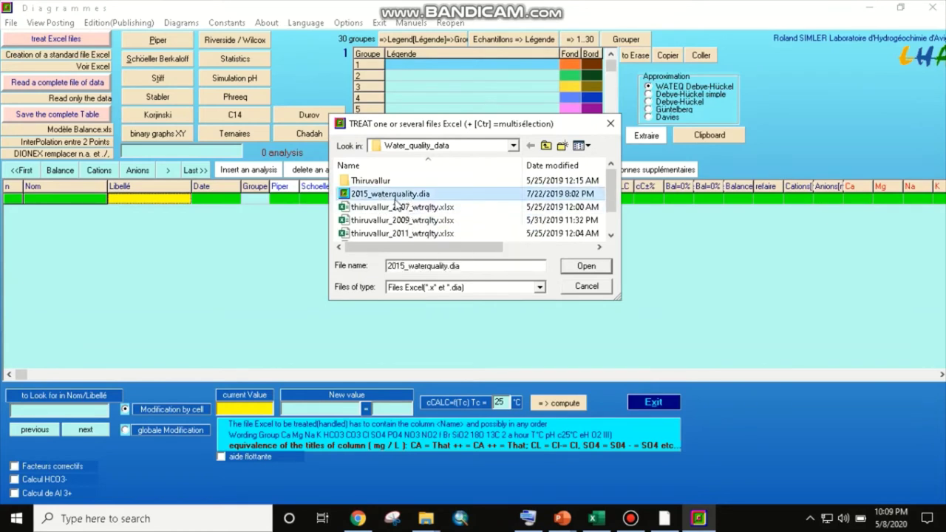
pyautogui.click(587, 267)
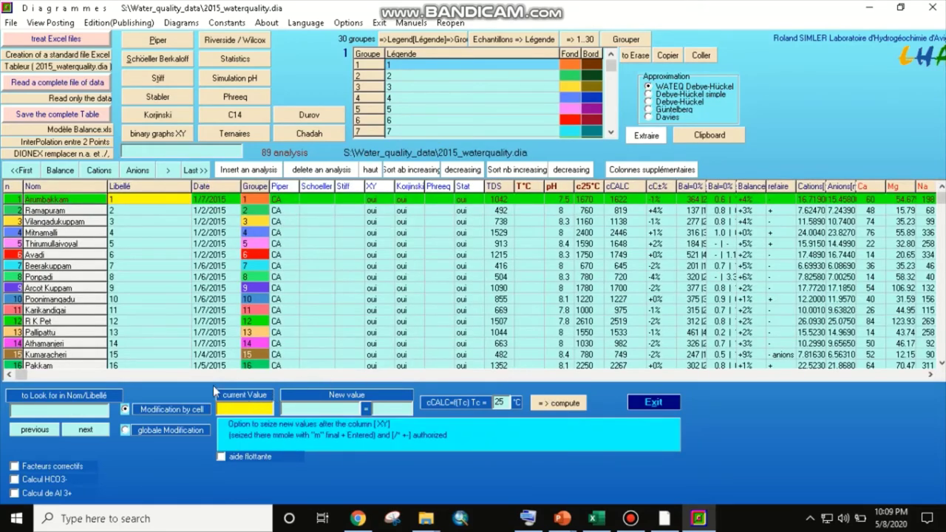
# Step: Review the loaded ion columns and plot the analyses as a Riverside / Wilcox diagram
pyautogui.moveTo(26, 375)
pyautogui.mouseDown()
pyautogui.moveTo(58, 384)
pyautogui.moveTo(567, 395)
pyautogui.moveTo(28, 373)
pyautogui.mouseUp()
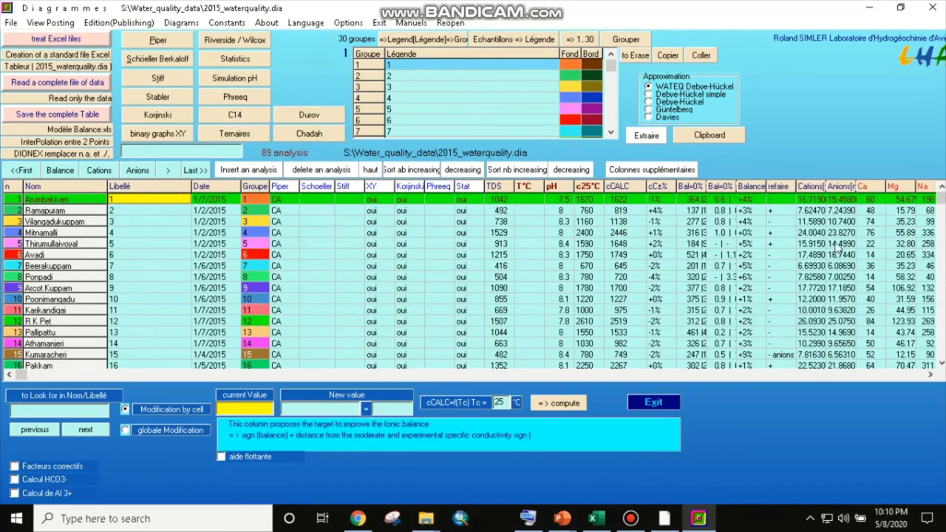
pyautogui.click(931, 375)
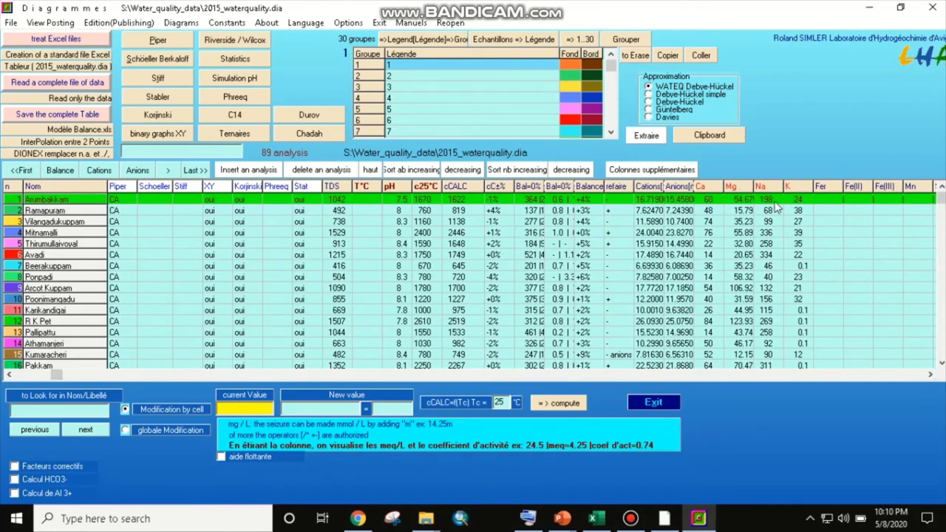
pyautogui.click(931, 374)
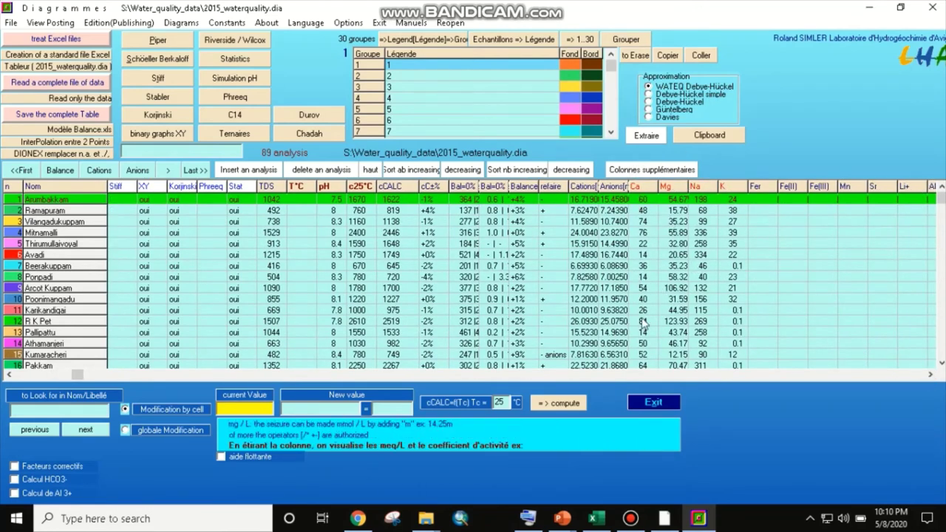
pyautogui.click(931, 374)
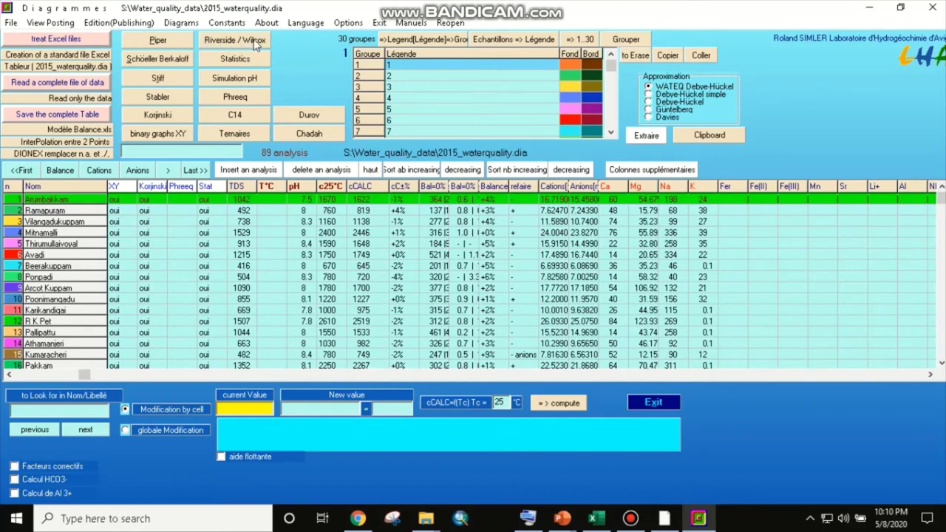
pyautogui.click(179, 28)
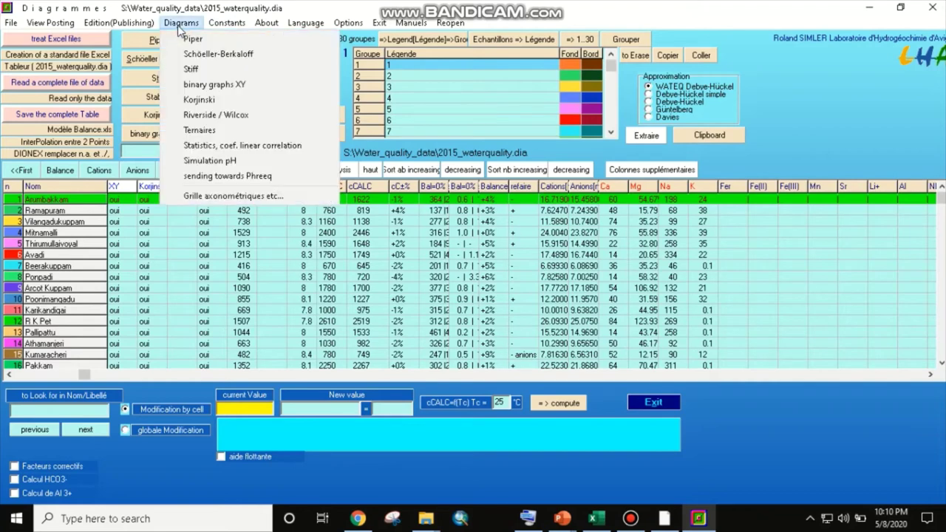
pyautogui.click(251, 117)
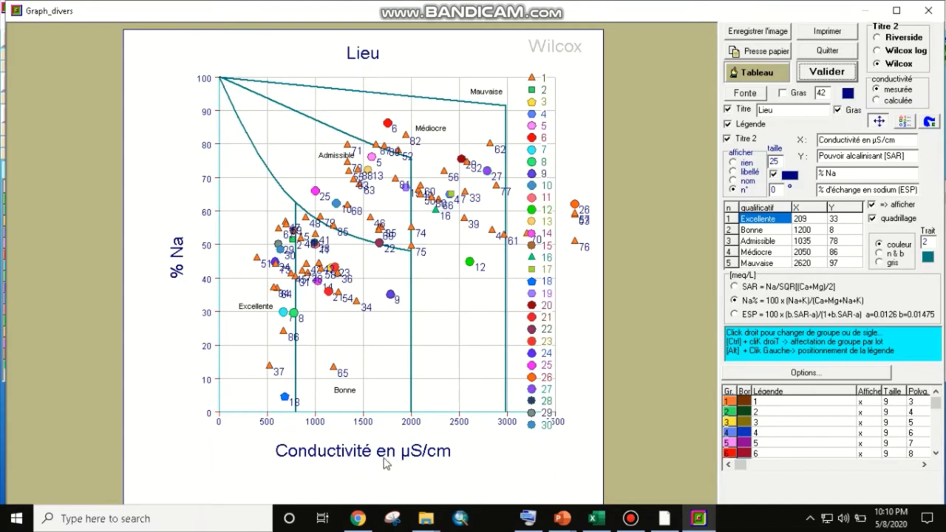
# Step: Change the diagram's X-axis title to "Conductivity in µS/cm" and apply it to the plot
pyautogui.click(867, 143)
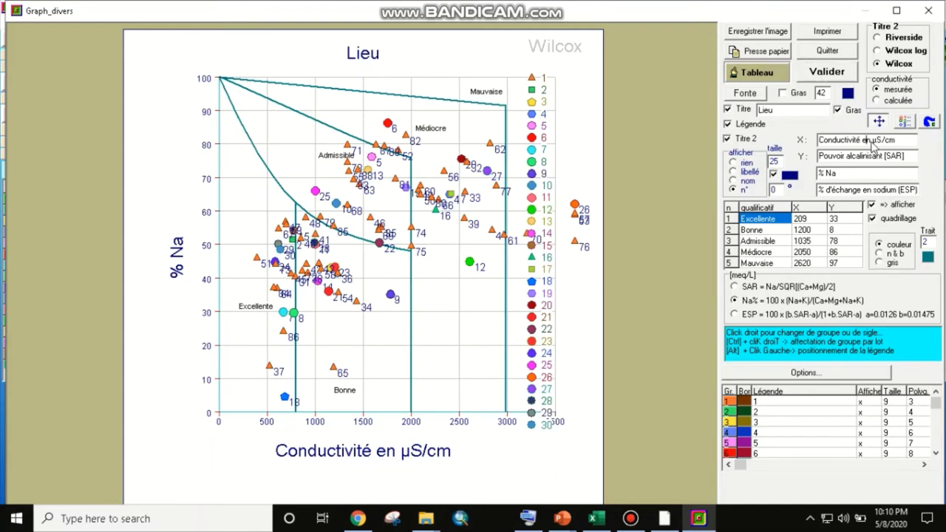
pyautogui.press('BackSpace')
pyautogui.write('i')
pyautogui.press('BackSpace')
pyautogui.press('BackSpace')
pyautogui.press('BackSpace')
pyautogui.write('ity')
pyautogui.moveTo(867, 140); pyautogui.dragTo(872, 141)
pyautogui.press('BackSpace')
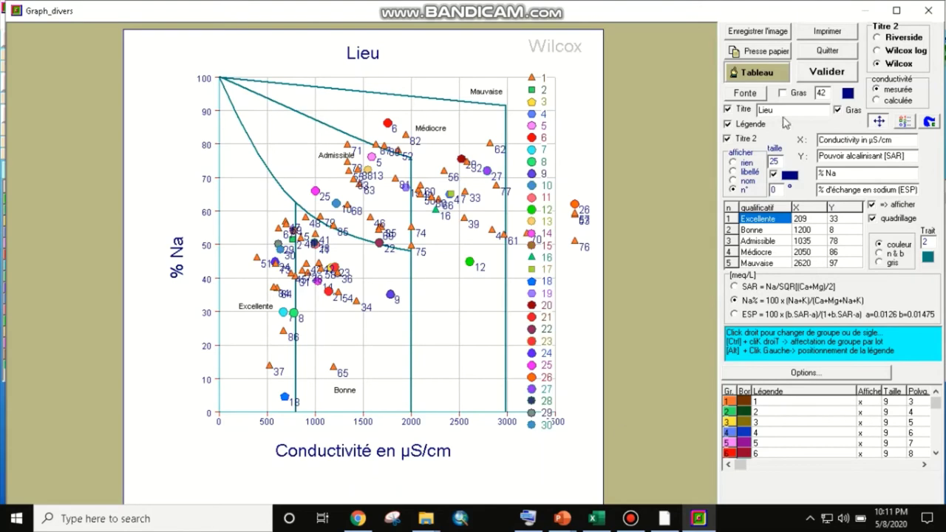
pyautogui.click(826, 72)
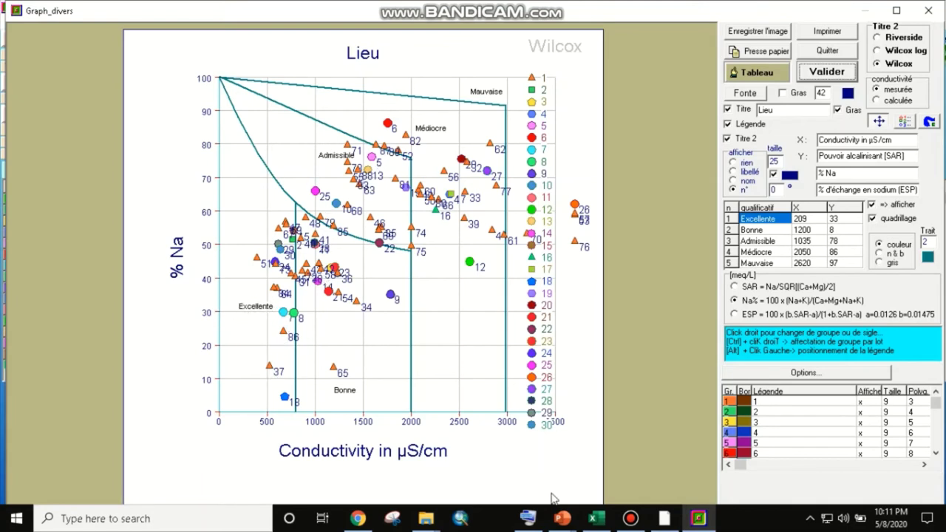
# Step: Switch to the PowerPoint slide show to examine the example Wilcox diagram's class names, and return to the Diagrammes graph
pyautogui.moveTo(555, 515)
pyautogui.moveTo(658, 521)
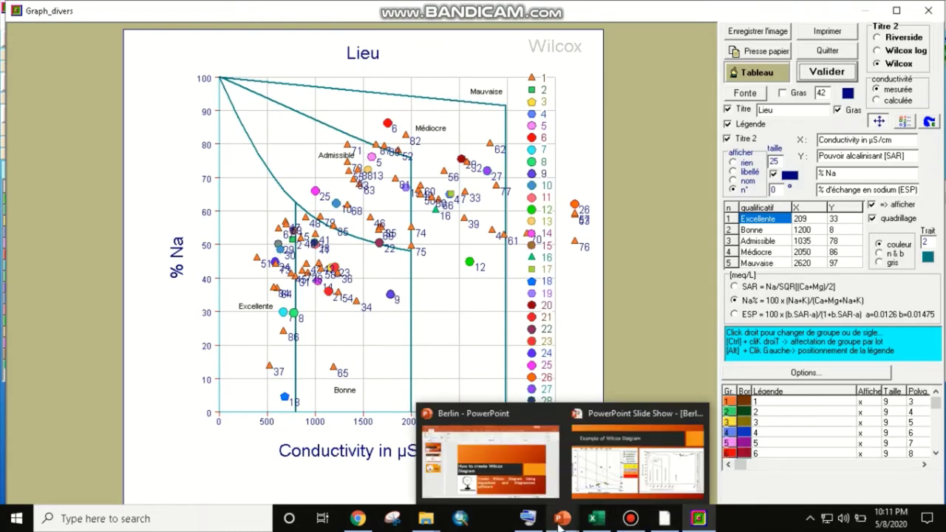
pyautogui.click(624, 466)
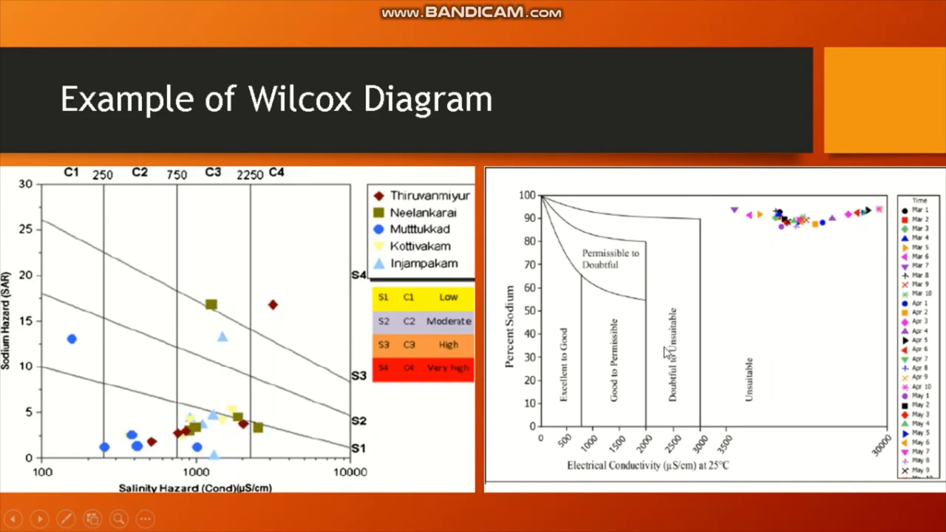
pyautogui.press('super')
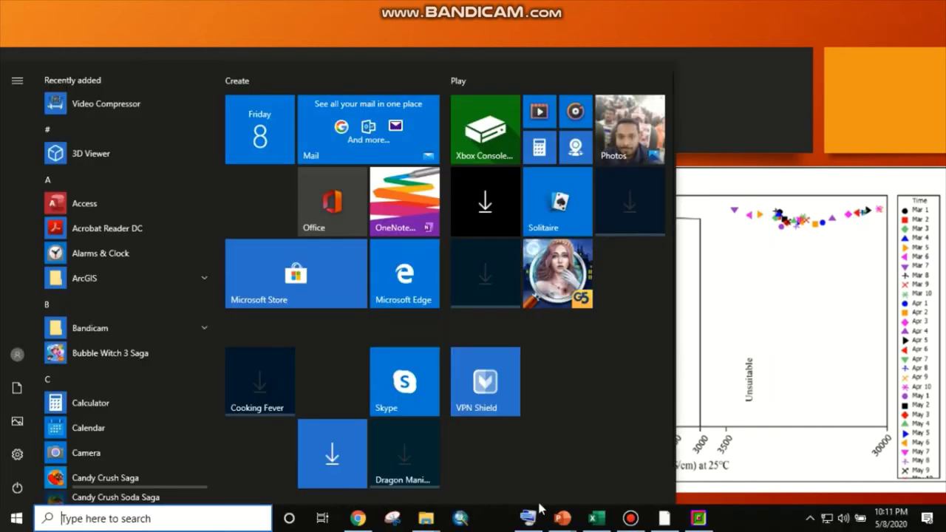
pyautogui.click(697, 518)
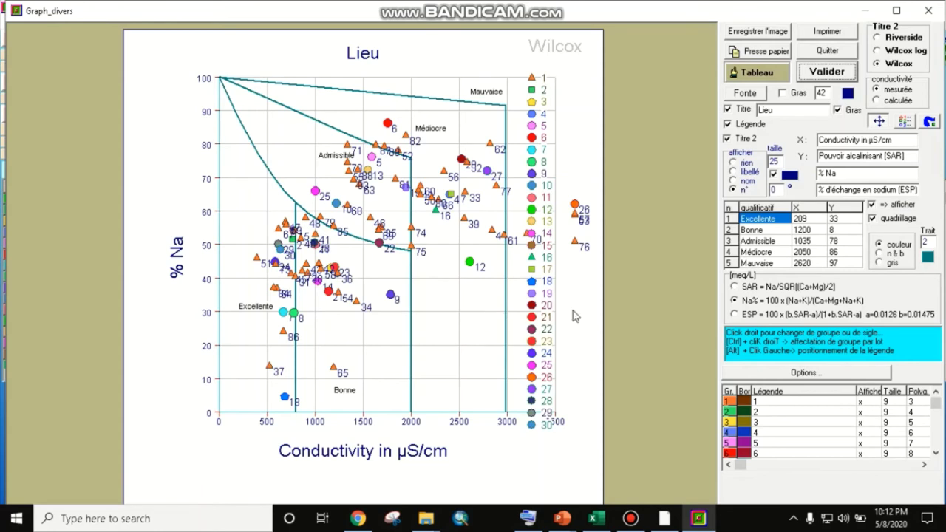
# Step: Rename the Excellente class as "Excellent to Good" and the Bonne class as "Good to Permissible"
pyautogui.click(786, 221)
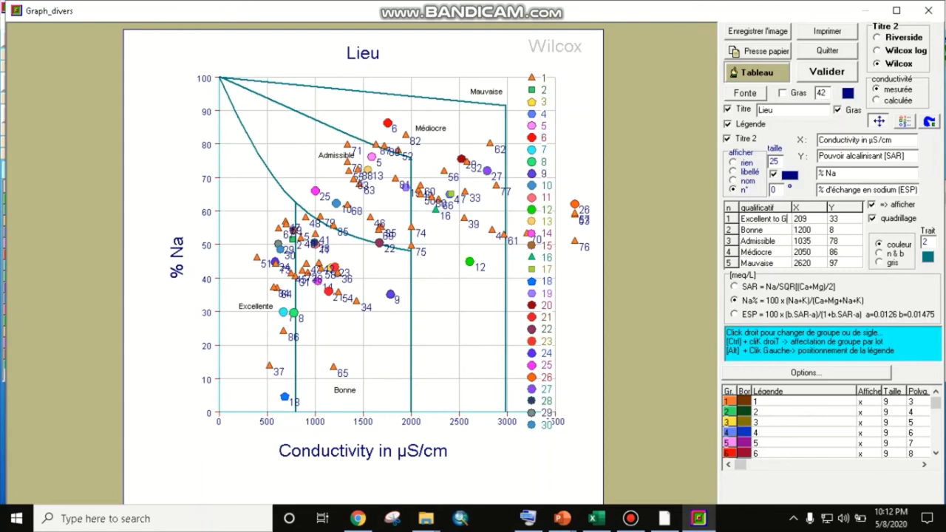
pyautogui.write('ood')
pyautogui.press('Return')
pyautogui.click(773, 231)
pyautogui.write('G')
pyautogui.write('ood to Permiss')
pyautogui.write('ible')
# Step: Rename the Admissible class as "Permissible to Doubtful"
pyautogui.click(785, 248)
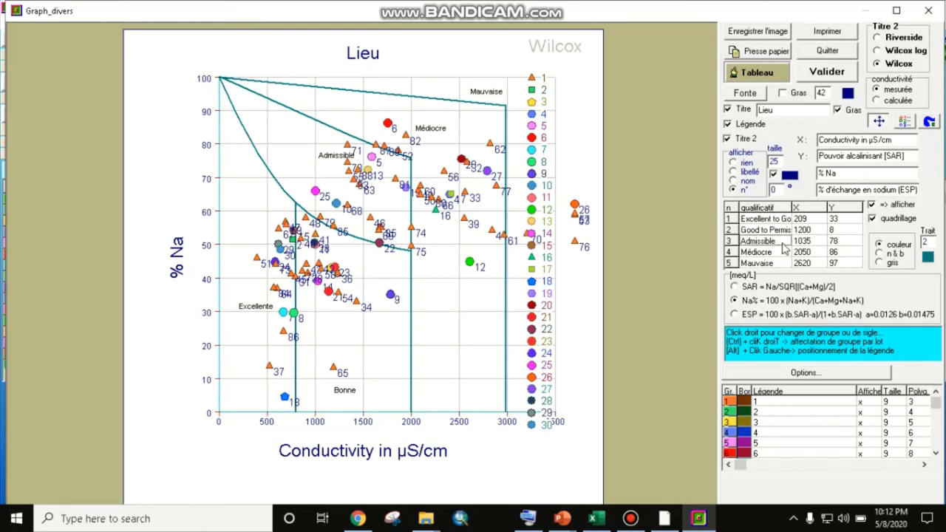
pyautogui.click(783, 240)
pyautogui.write('Permiss')
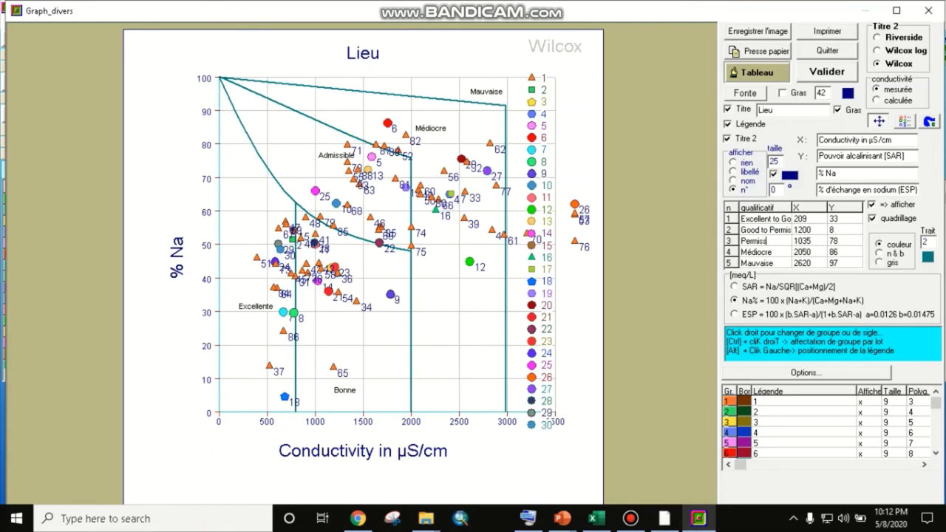
pyautogui.write('ible to Doubt')
pyautogui.write('ful')
# Step: Rename the Médiocre class as "Doubtfull to Unsuitable", bringing up the on-screen keyboard to enter the letter a
pyautogui.click(784, 253)
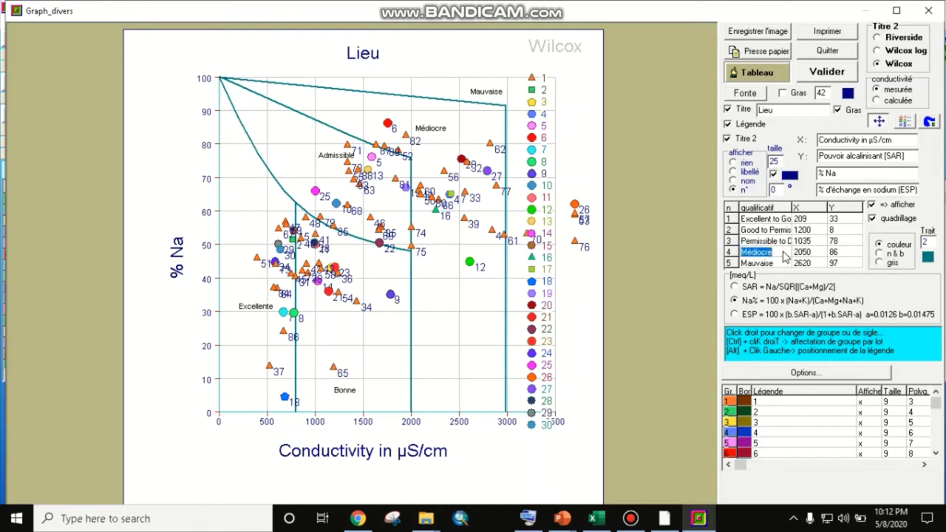
pyautogui.write('Doubtful')
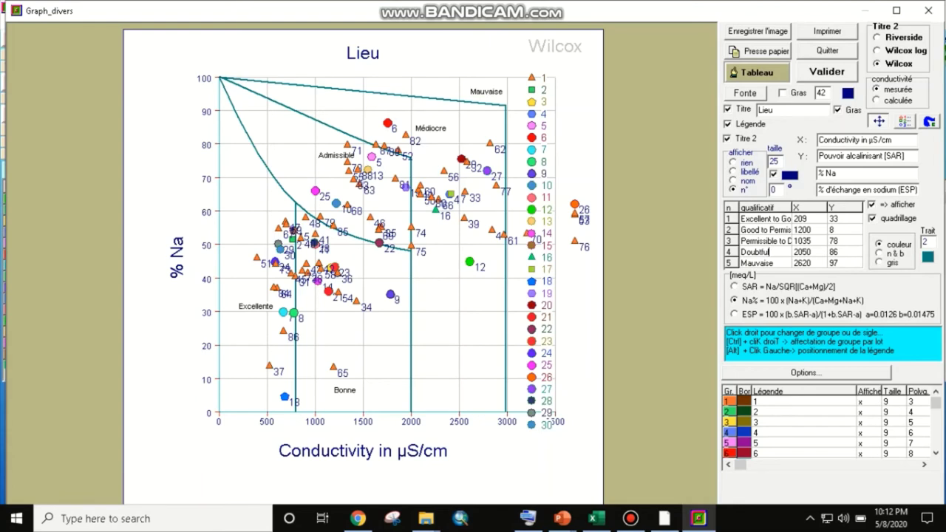
pyautogui.write('Unsuit')
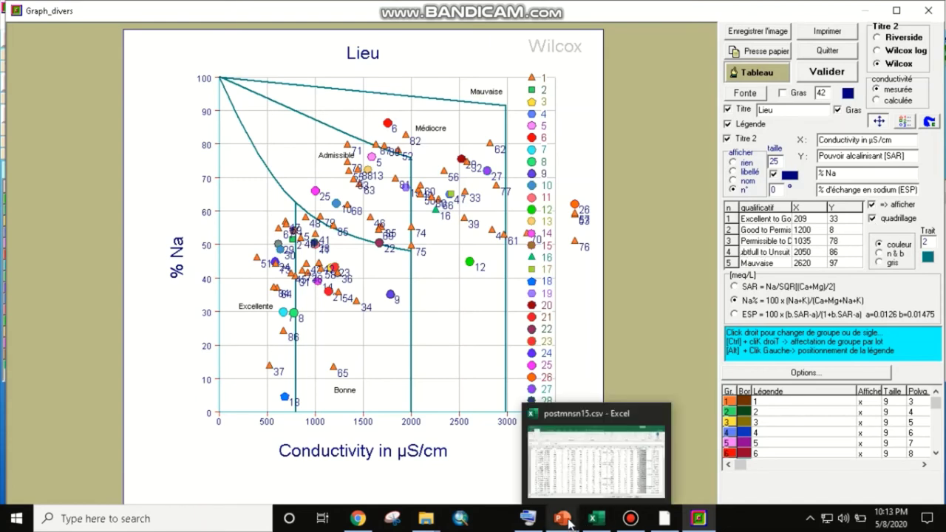
pyautogui.click(528, 518)
pyautogui.click(527, 518)
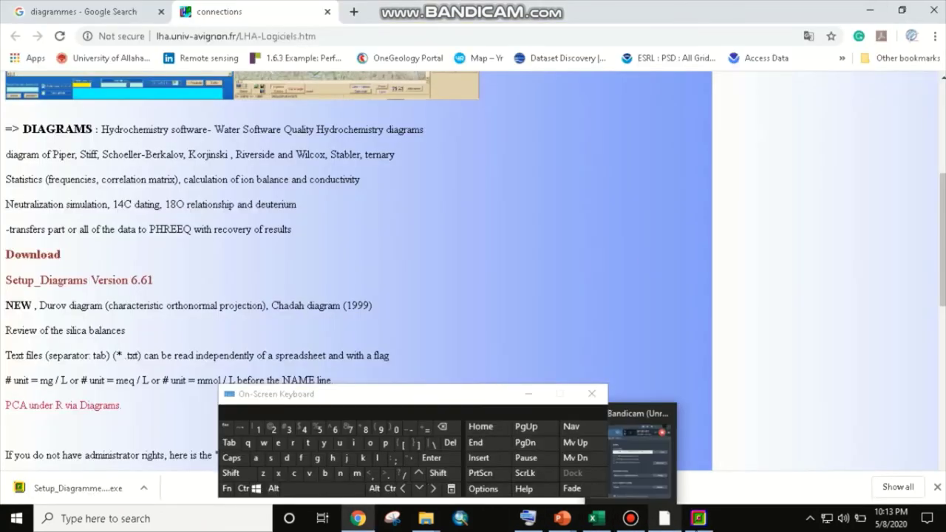
pyautogui.click(698, 518)
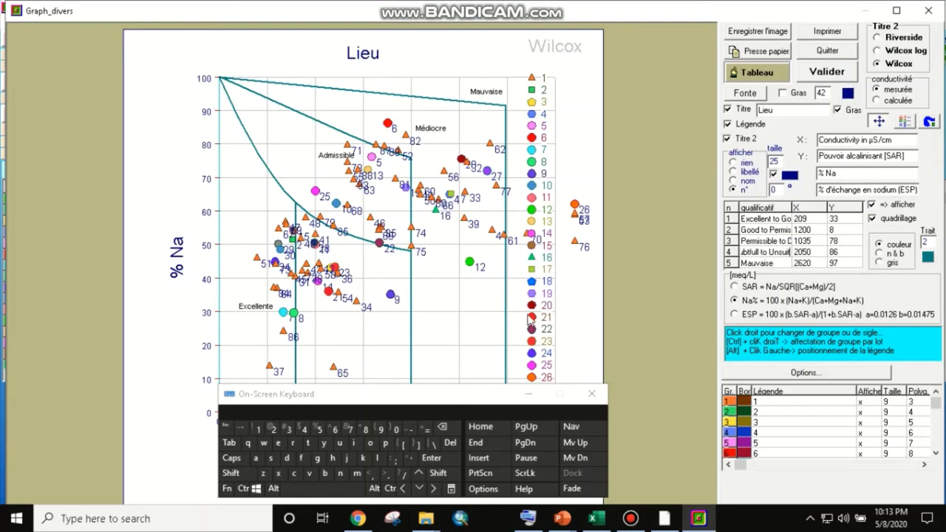
pyautogui.click(257, 458)
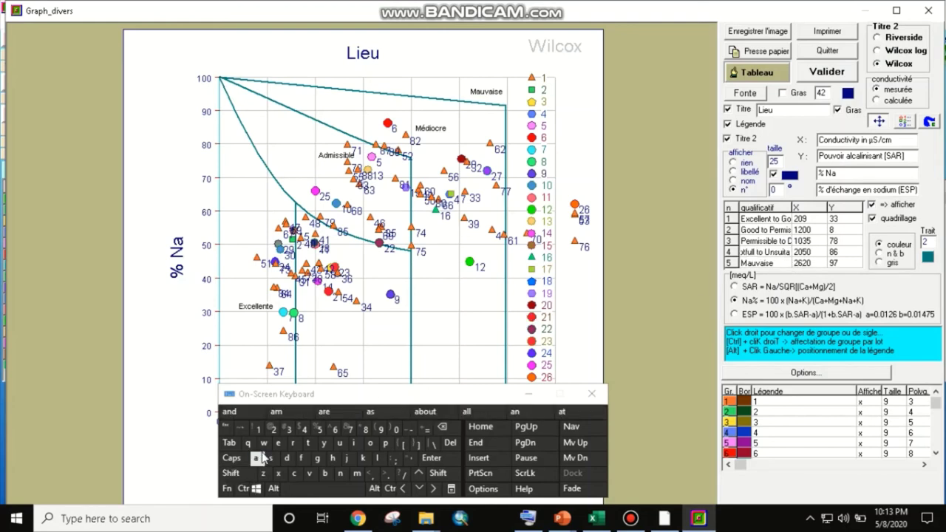
pyautogui.write('ble')
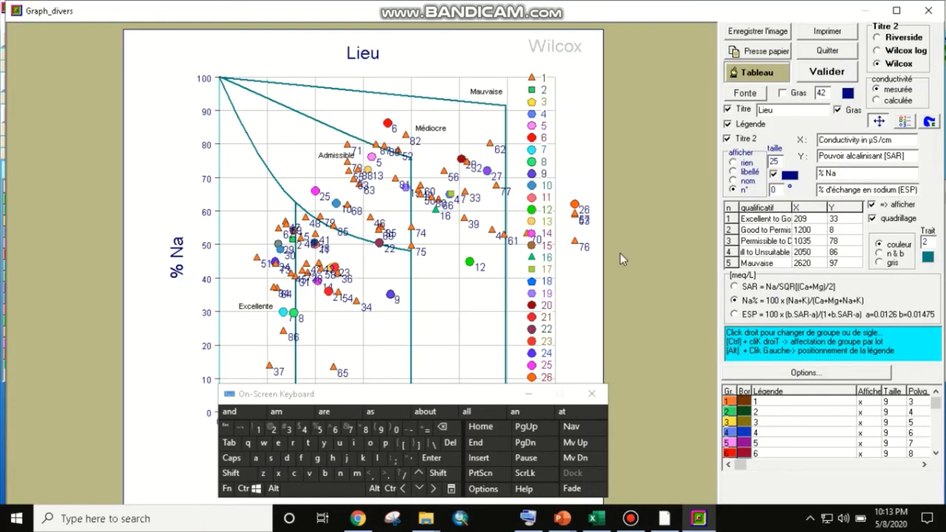
# Step: Rename the Mauvaise class as "Unsuitable", apply the new class names to the plot and minimize the on-screen keyboard
pyautogui.click(781, 268)
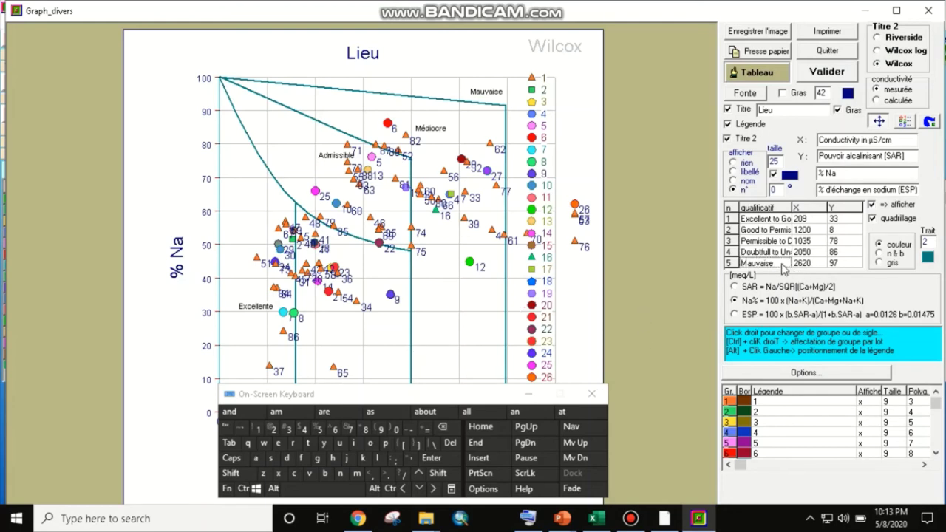
pyautogui.press('capslock')
pyautogui.write('Un')
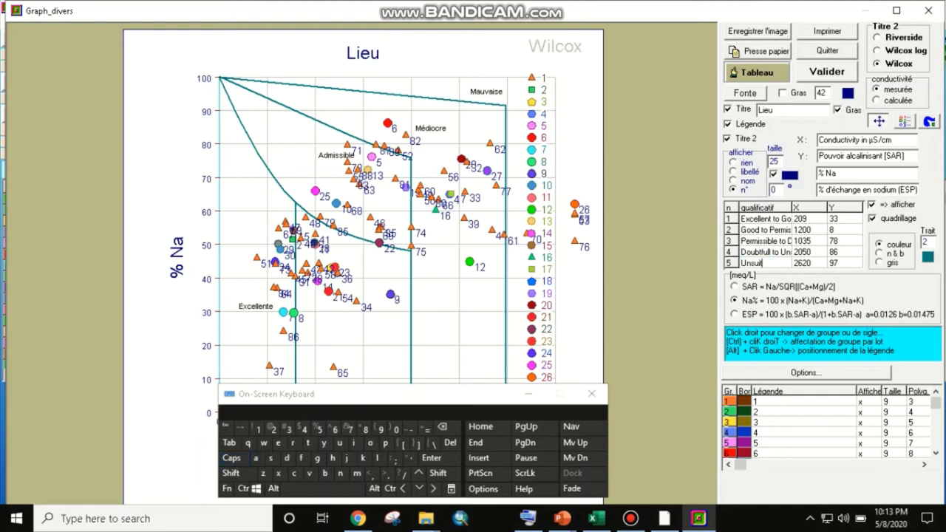
pyautogui.write('suit')
pyautogui.click(255, 458)
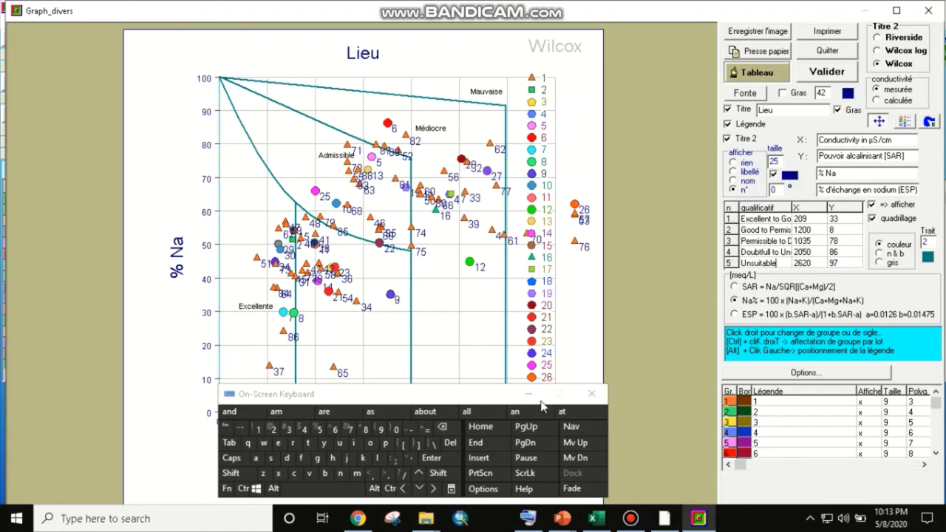
pyautogui.click(830, 76)
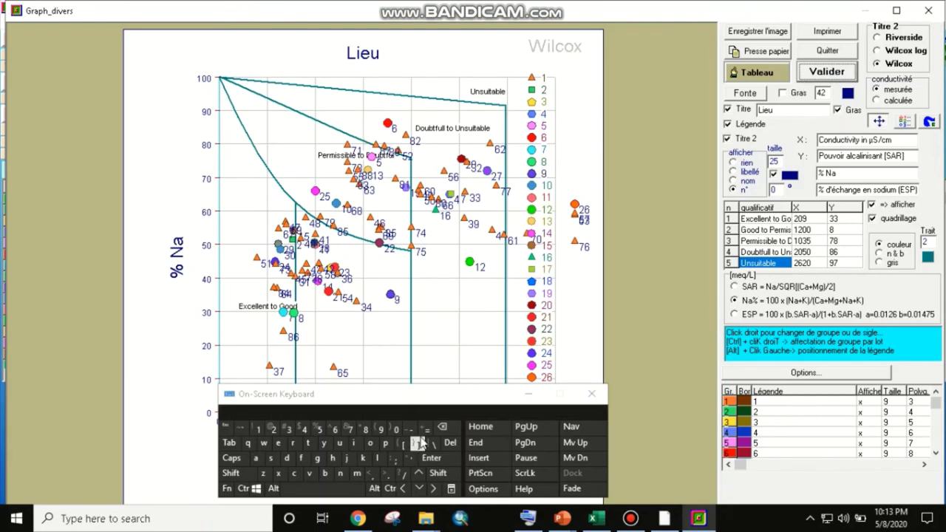
pyautogui.click(527, 399)
pyautogui.click(527, 399)
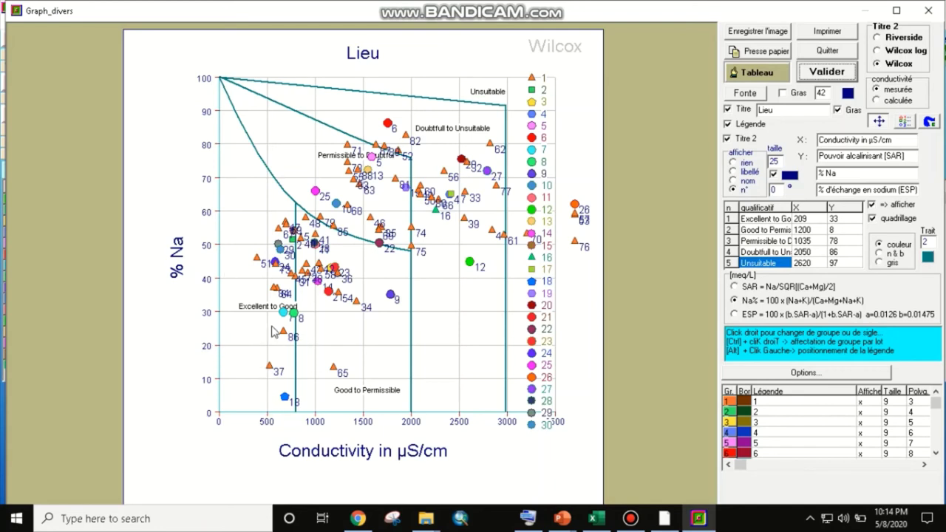
# Step: Set the "Excellent to Good" label position to X 500, Y 20 and apply it to the plot
pyautogui.click(804, 220)
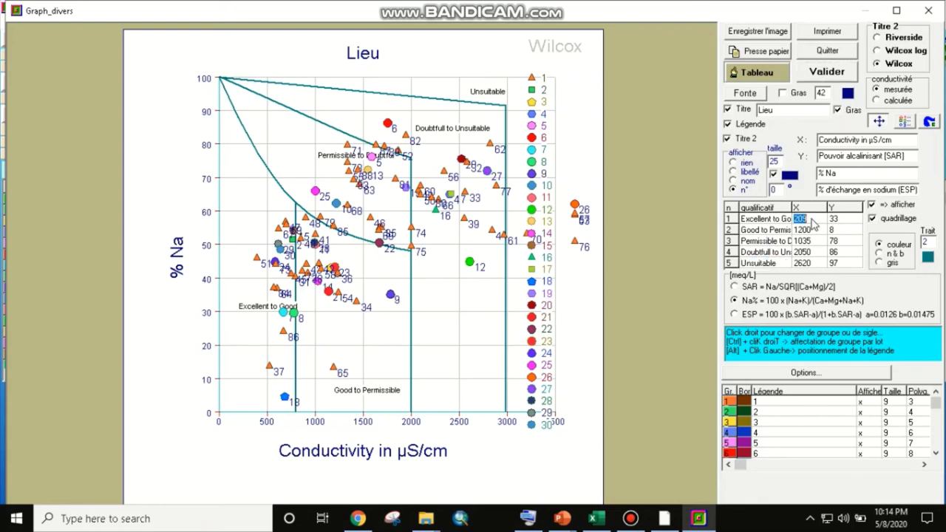
pyautogui.write('500')
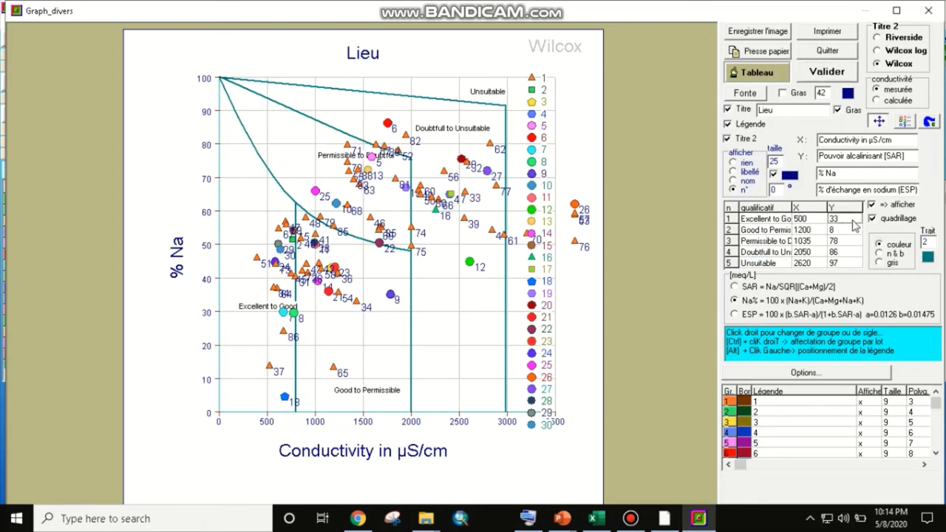
pyautogui.click(852, 221)
pyautogui.write('20')
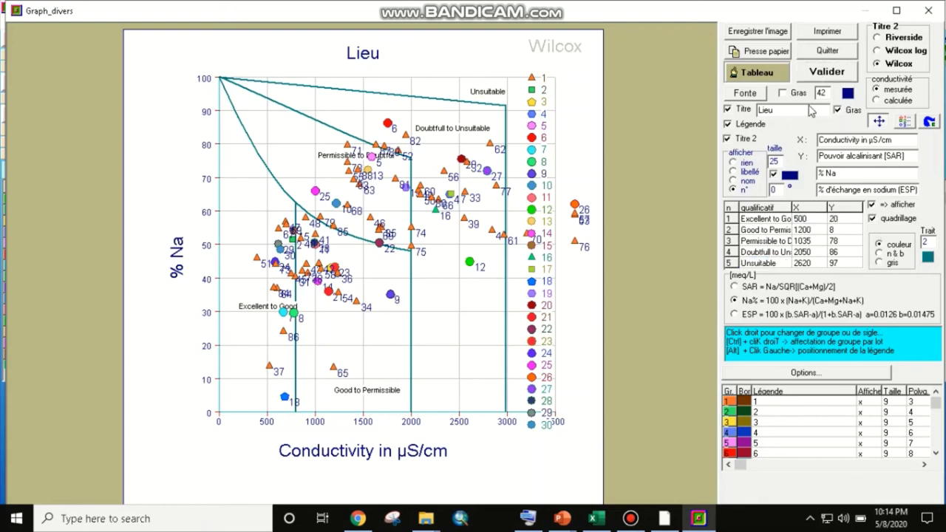
pyautogui.click(829, 77)
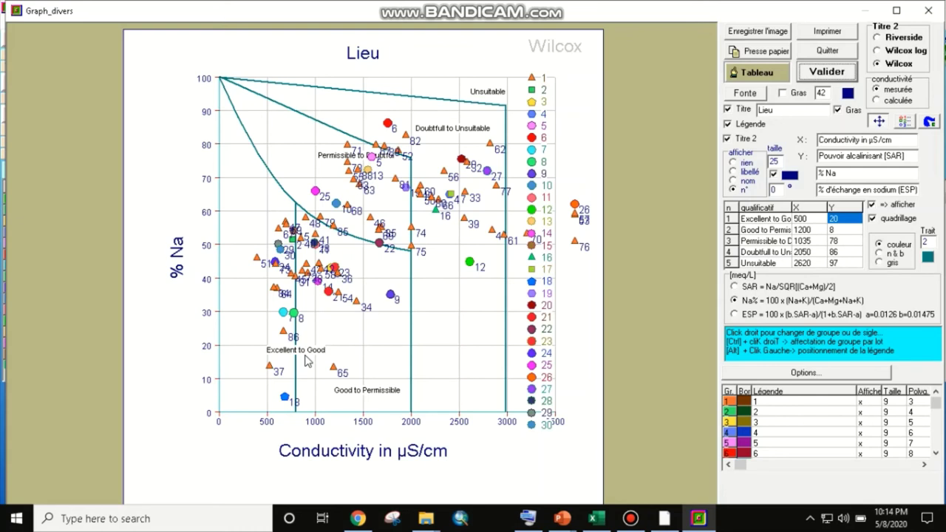
pyautogui.click(633, 521)
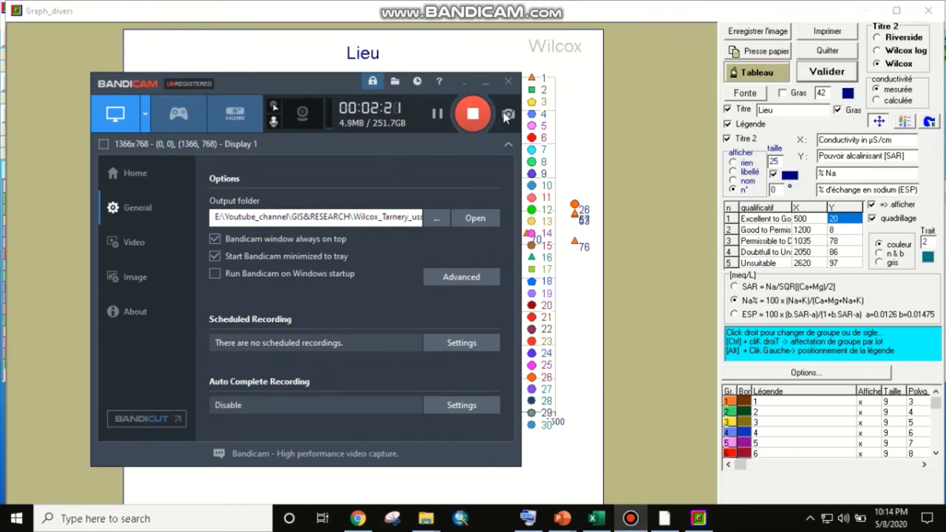
pyautogui.click(485, 85)
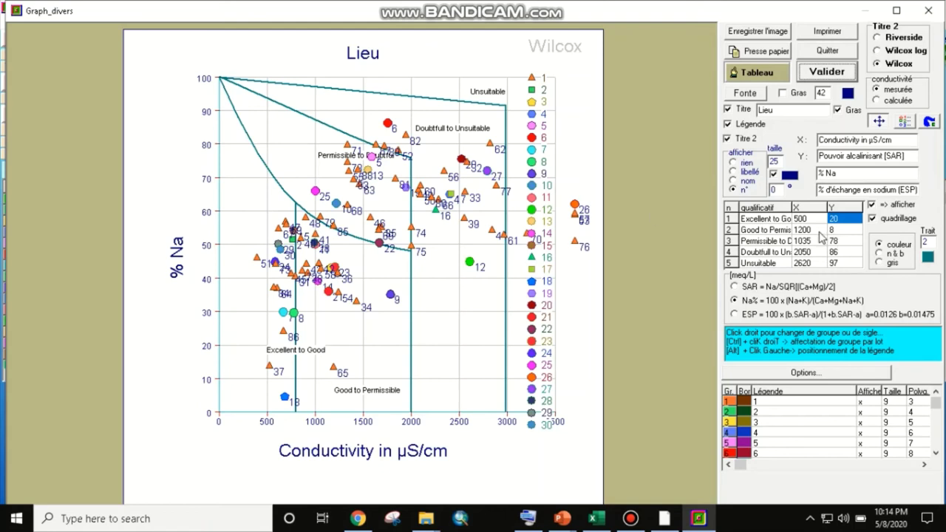
# Step: Try placing the "Good to Permissible" label at X 500, Y 80 on the plot
pyautogui.click(818, 232)
pyautogui.click(819, 232)
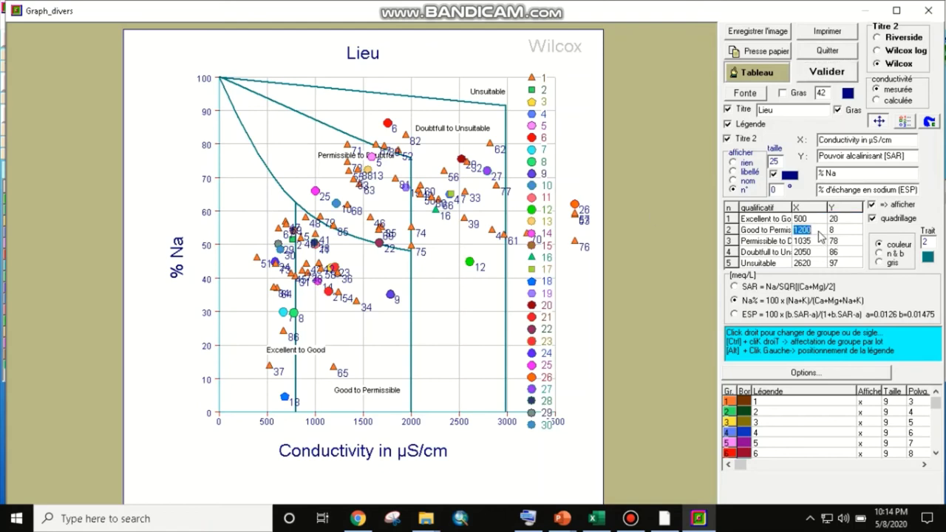
pyautogui.write('50')
pyautogui.click(827, 71)
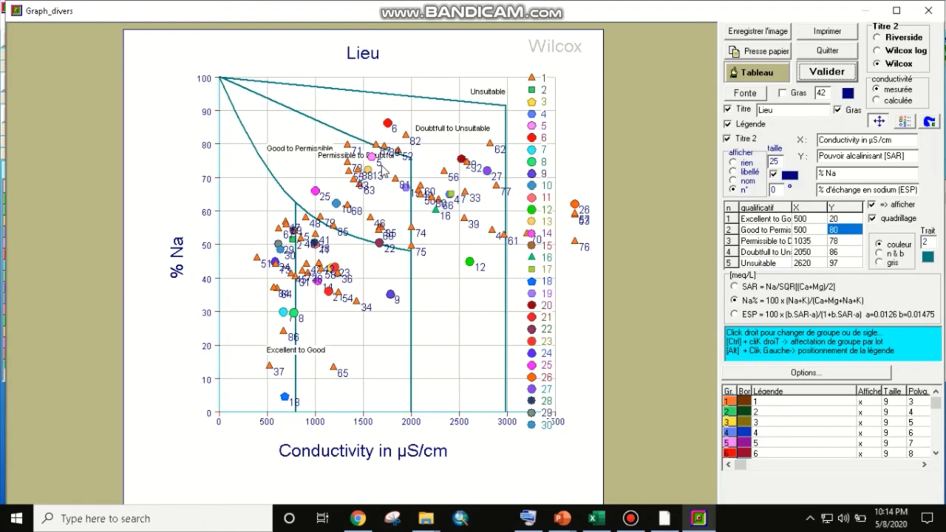
pyautogui.click(826, 74)
# Step: Set the "Good to Permissible" label position to X 1500, Y 20 and apply it to the plot
pyautogui.click(815, 230)
pyautogui.write('1')
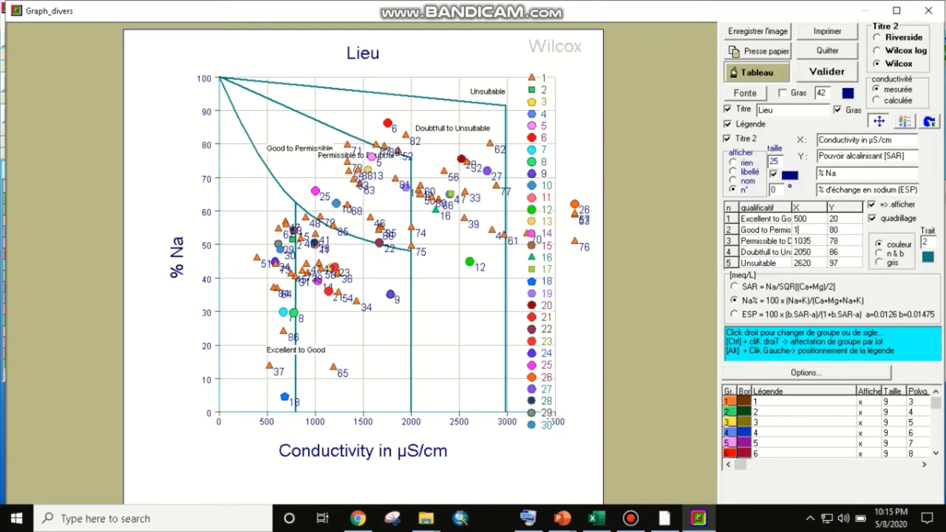
pyautogui.write('500')
pyautogui.click(850, 232)
pyautogui.write('20')
pyautogui.click(827, 73)
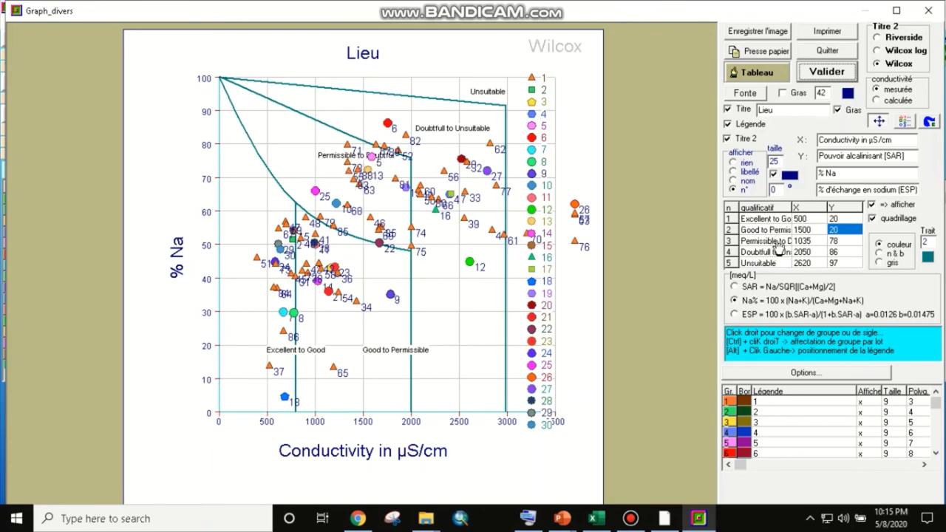
# Step: Switch to the PowerPoint slide show to check the class label placement in the example Wilcox diagram, and return to the graph
pyautogui.moveTo(561, 517)
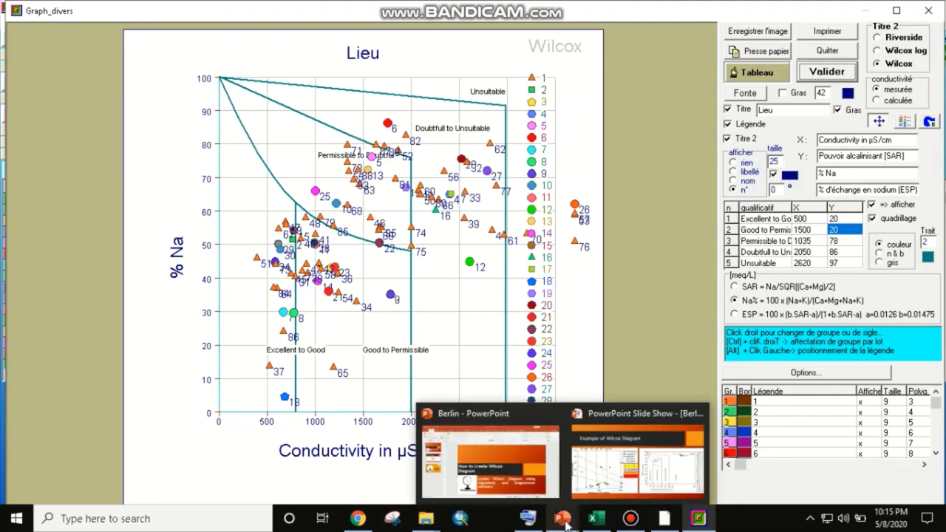
pyautogui.click(611, 475)
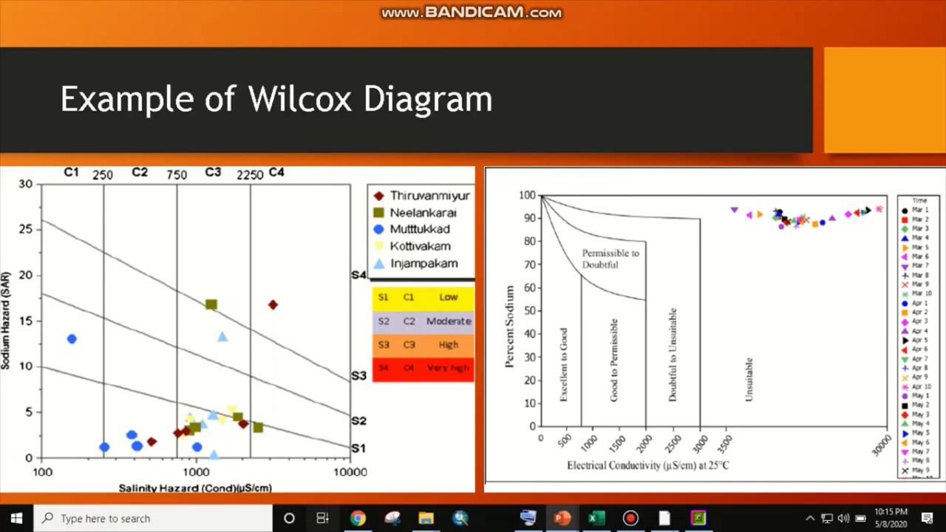
pyautogui.press('super+Tab')
pyautogui.click(699, 518)
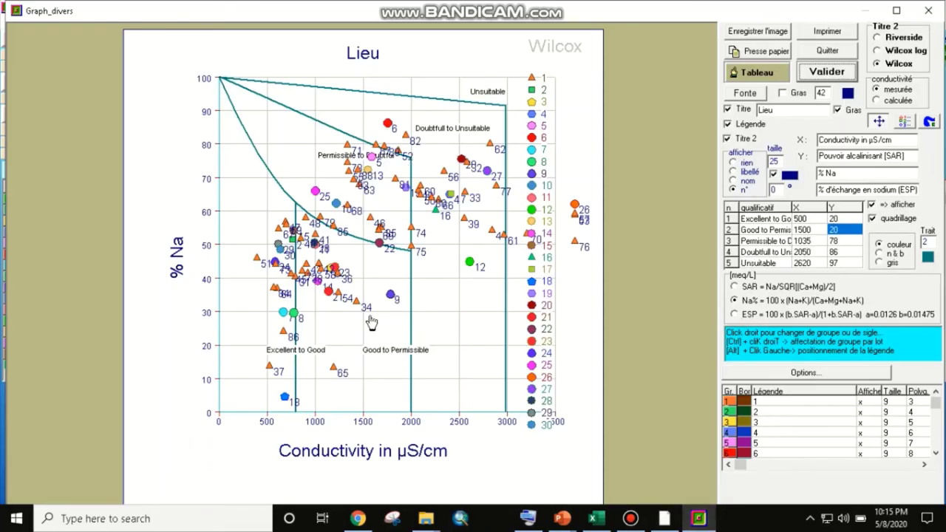
# Step: Set the "Permissible to Doubtful" label position to X 500, Y 80 and apply it to the plot
pyautogui.click(820, 244)
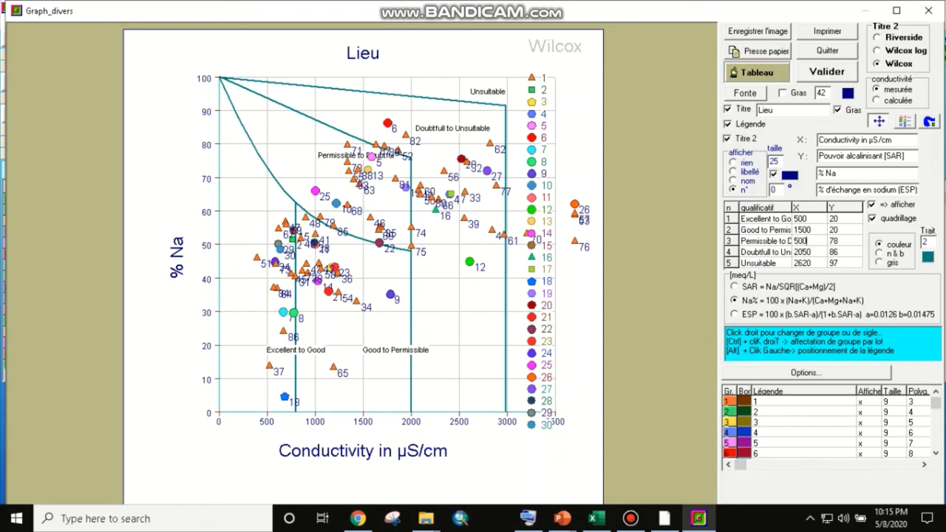
pyautogui.click(846, 244)
pyautogui.write('80')
pyautogui.click(824, 74)
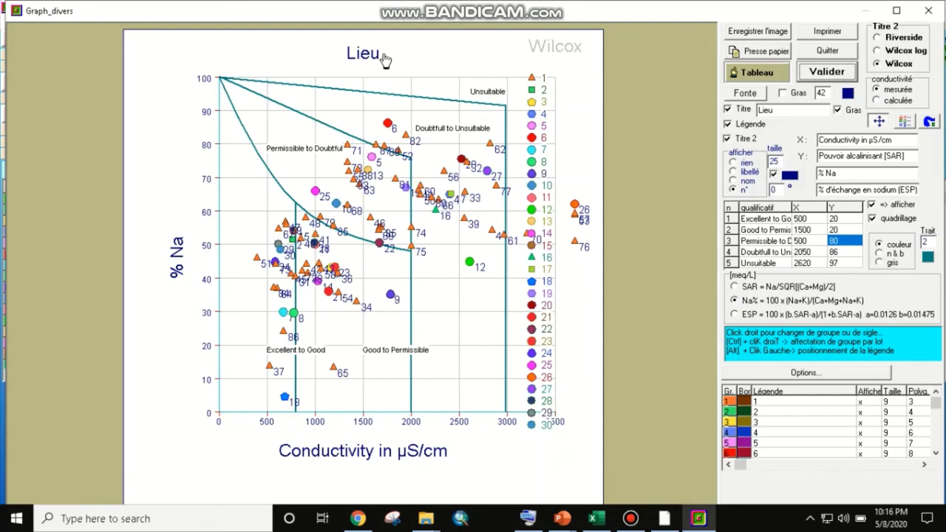
# Step: Replace the diagram's main title with "Wilcox"
pyautogui.doubleClick(784, 113)
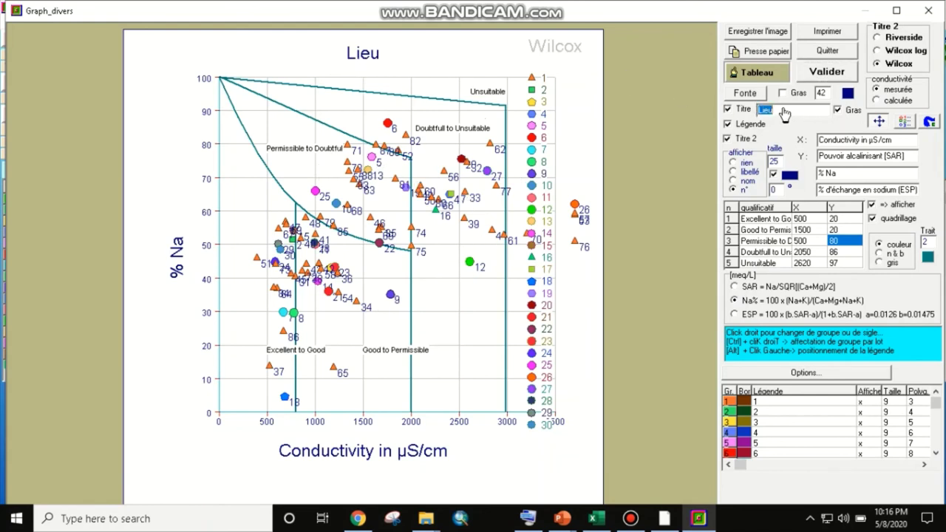
pyautogui.write('Wilcox')
# Step: Preview the Wilcox log diagram with the SAR and Na% formulas, and return to the standard Wilcox diagram
pyautogui.click(734, 287)
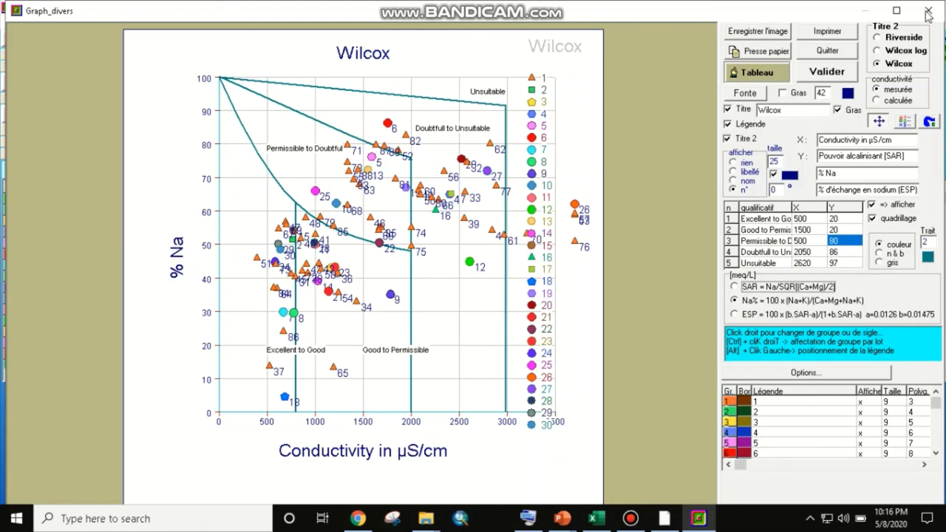
pyautogui.click(877, 50)
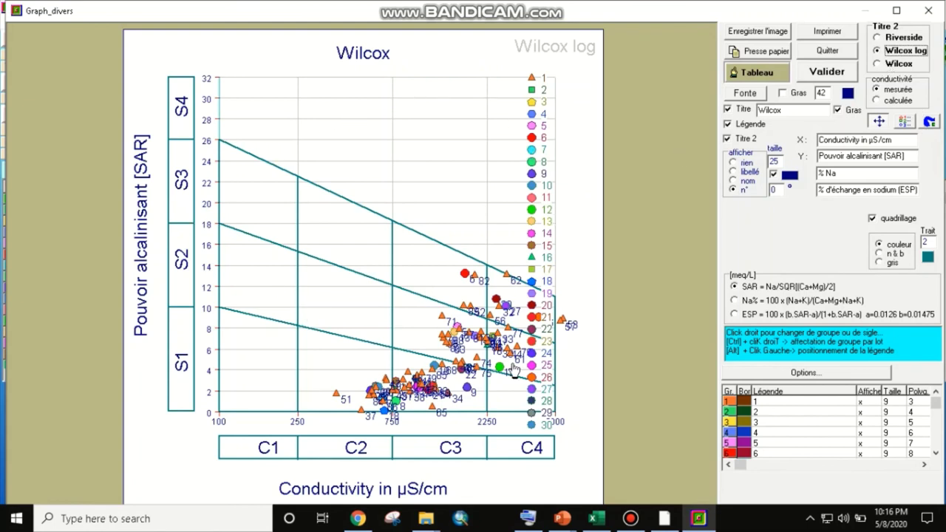
pyautogui.click(734, 301)
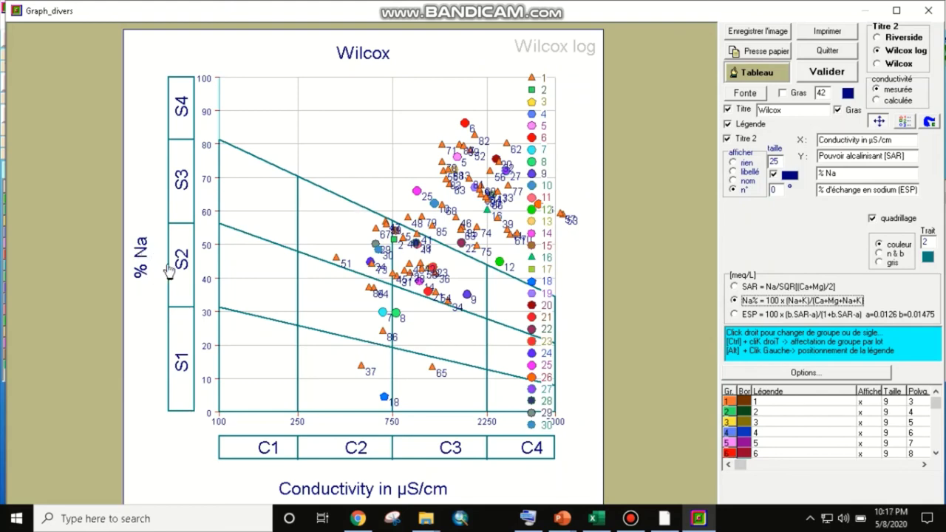
pyautogui.click(877, 65)
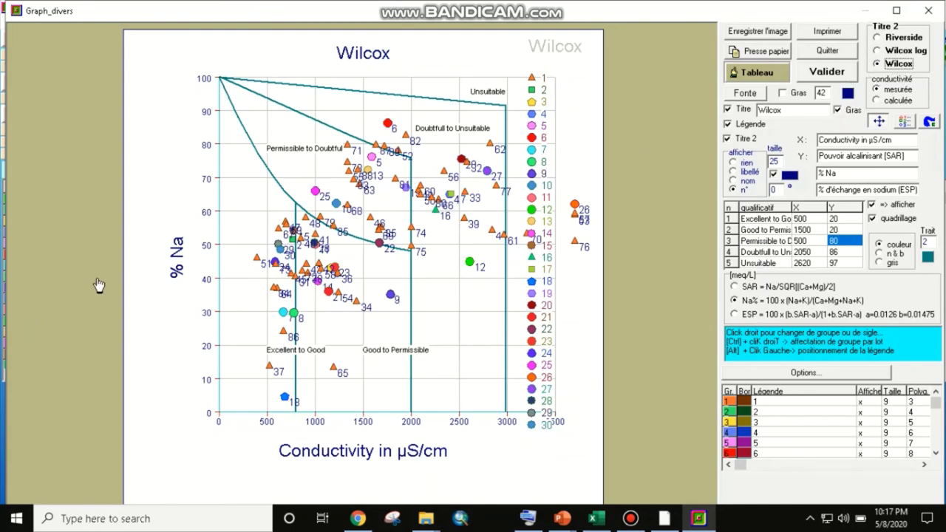